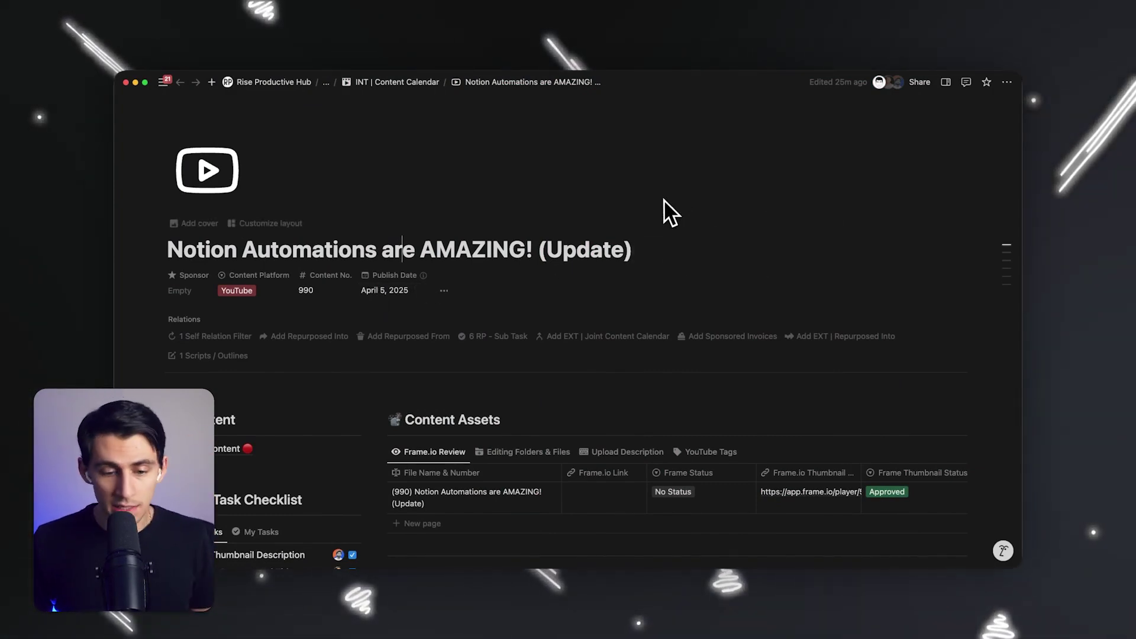
# Step: Open the page settings in the INT | Content Calendar layout editor
pyautogui.scroll(-10, 663, 199)
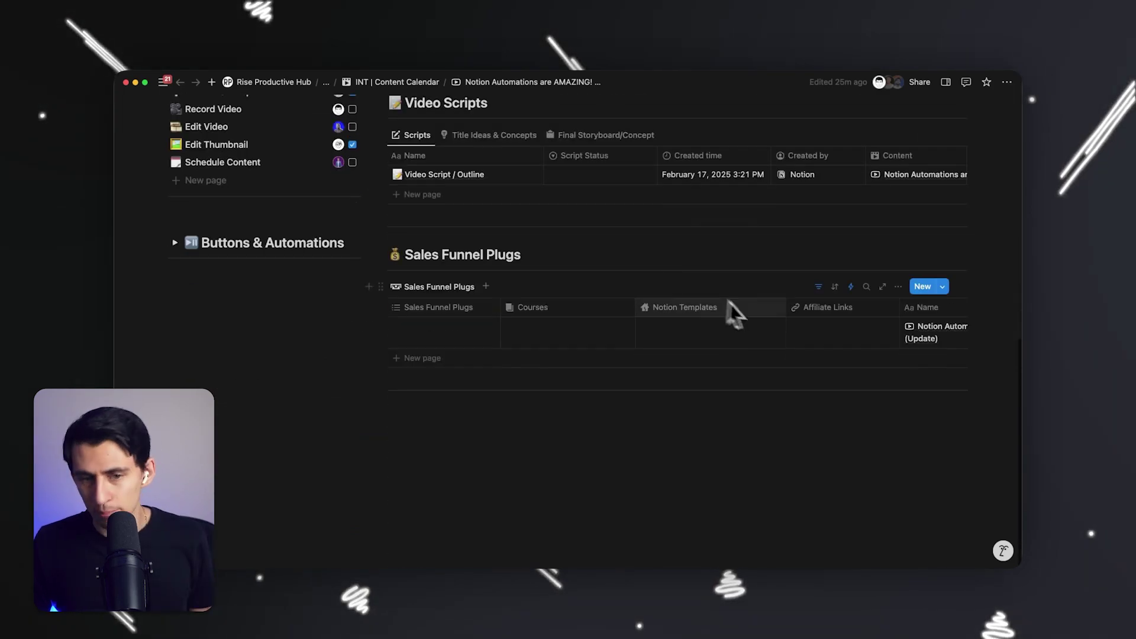
pyautogui.scroll(10, 781, 320)
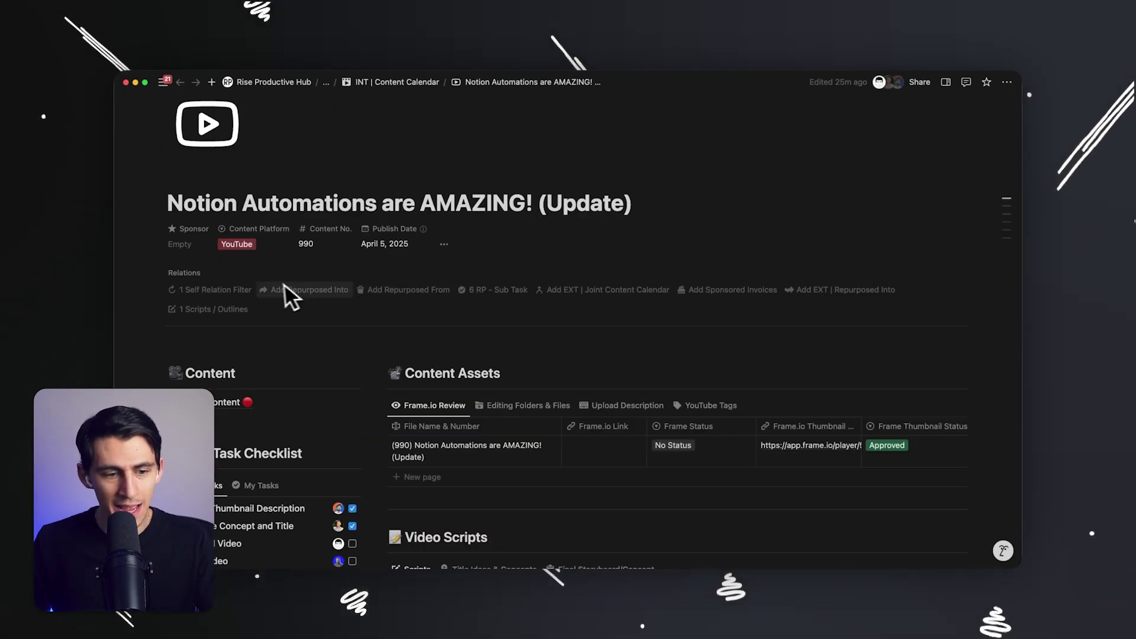
pyautogui.click(1006, 82)
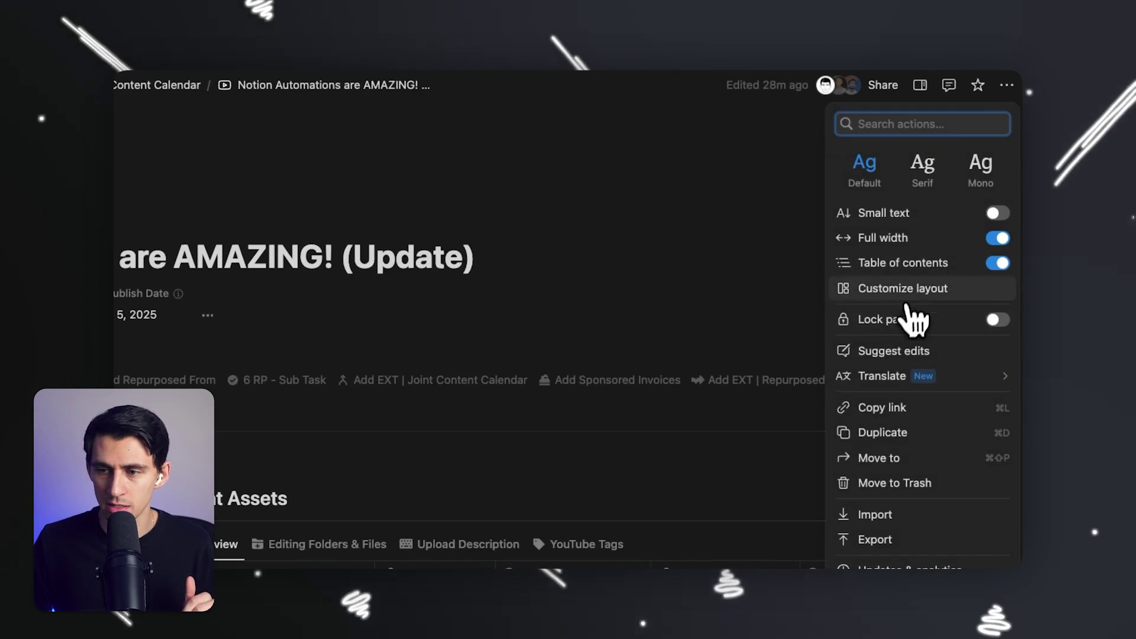
pyautogui.click(323, 257)
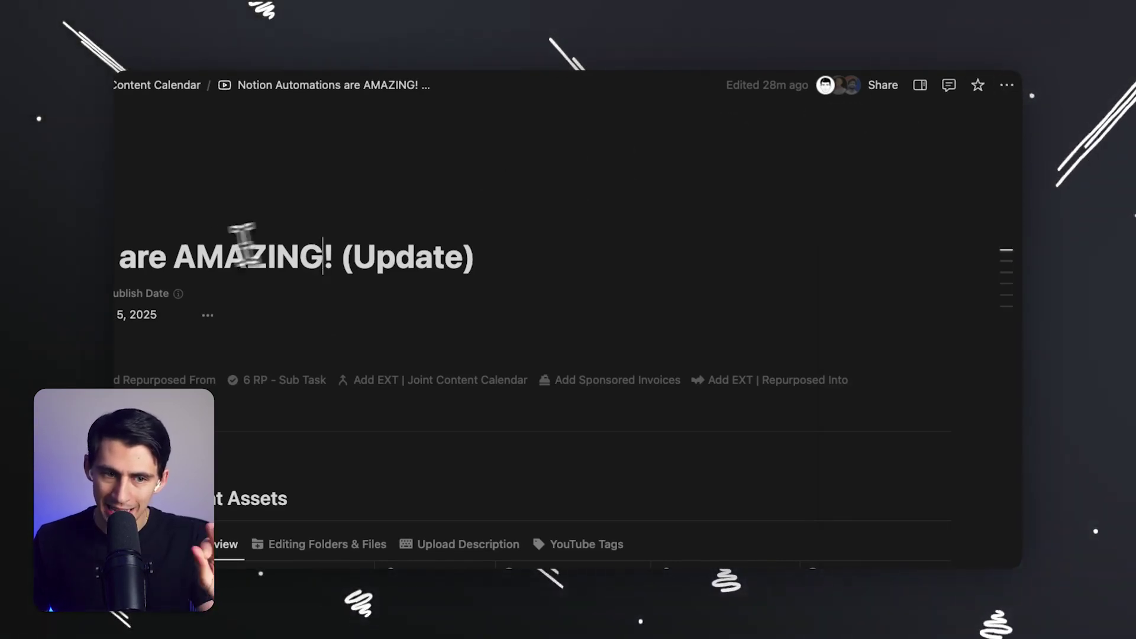
pyautogui.click(1006, 84)
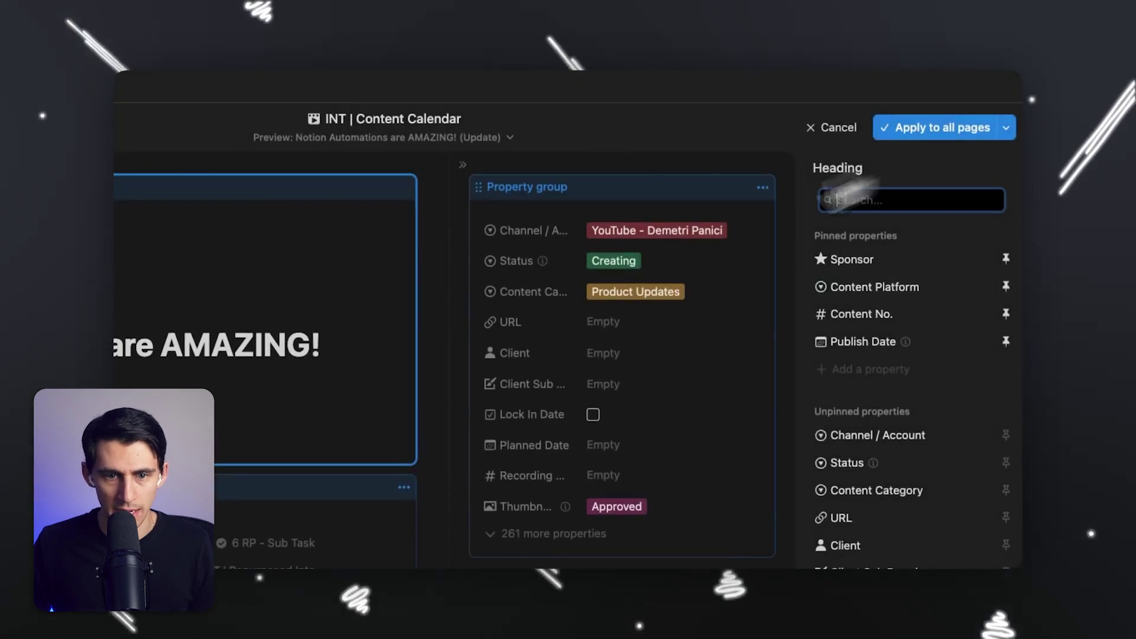
pyautogui.click(608, 533)
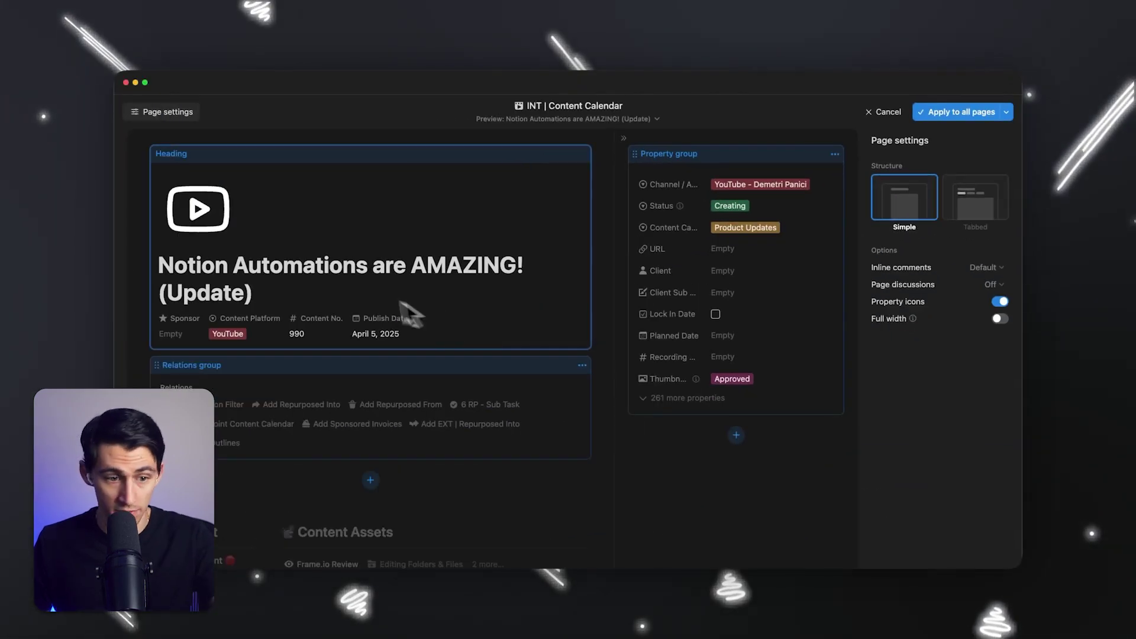
# Step: Set the layout to Simple structure with Full width on, and apply it to all pages
pyautogui.click(962, 204)
pyautogui.scroll(-4, 586, 285)
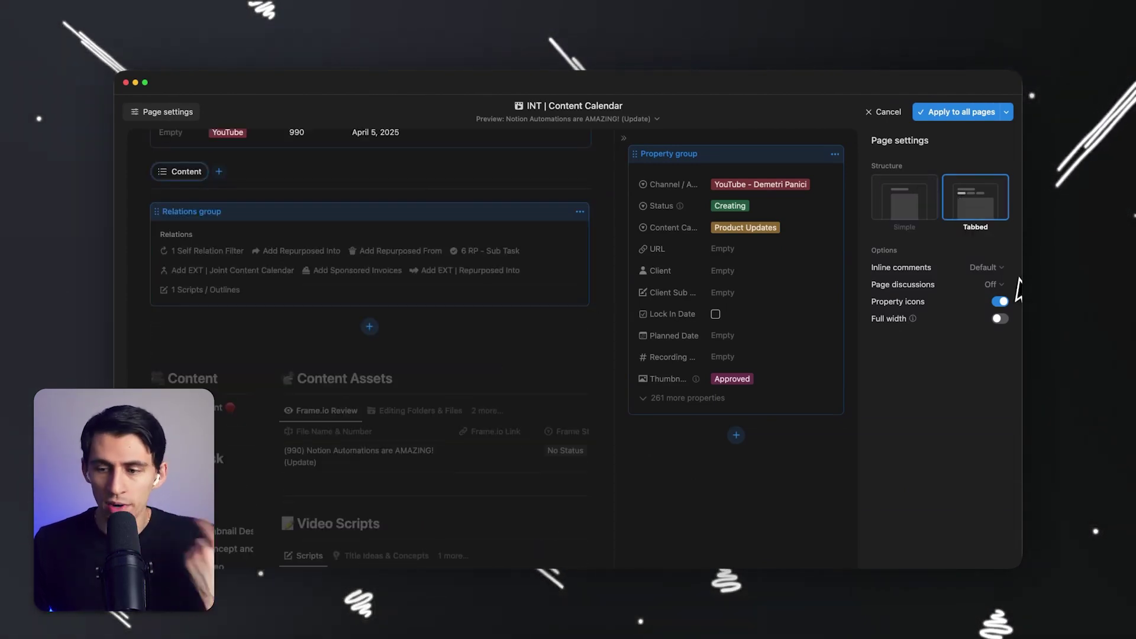
pyautogui.scroll(2, 209, 246)
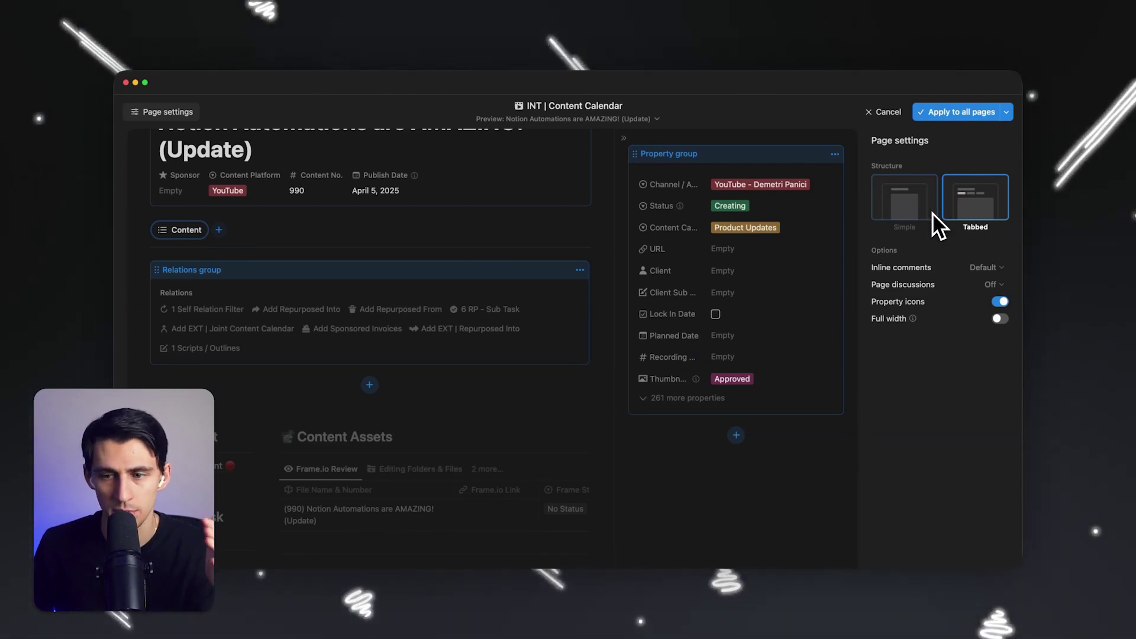
pyautogui.click(1001, 318)
pyautogui.click(1001, 319)
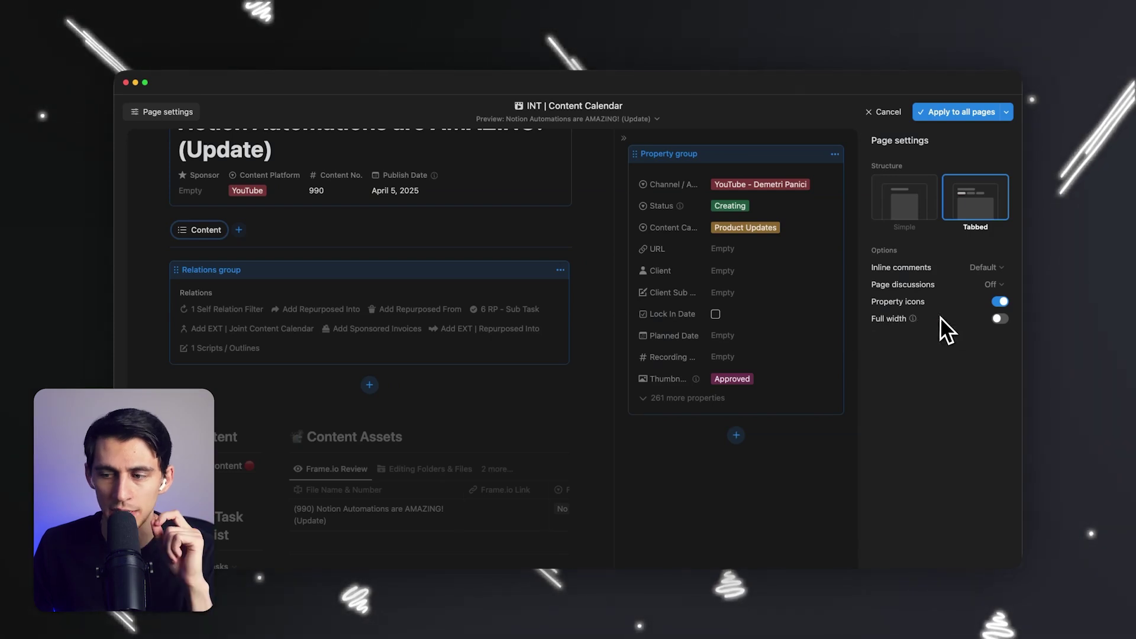
pyautogui.click(1000, 320)
pyautogui.click(904, 198)
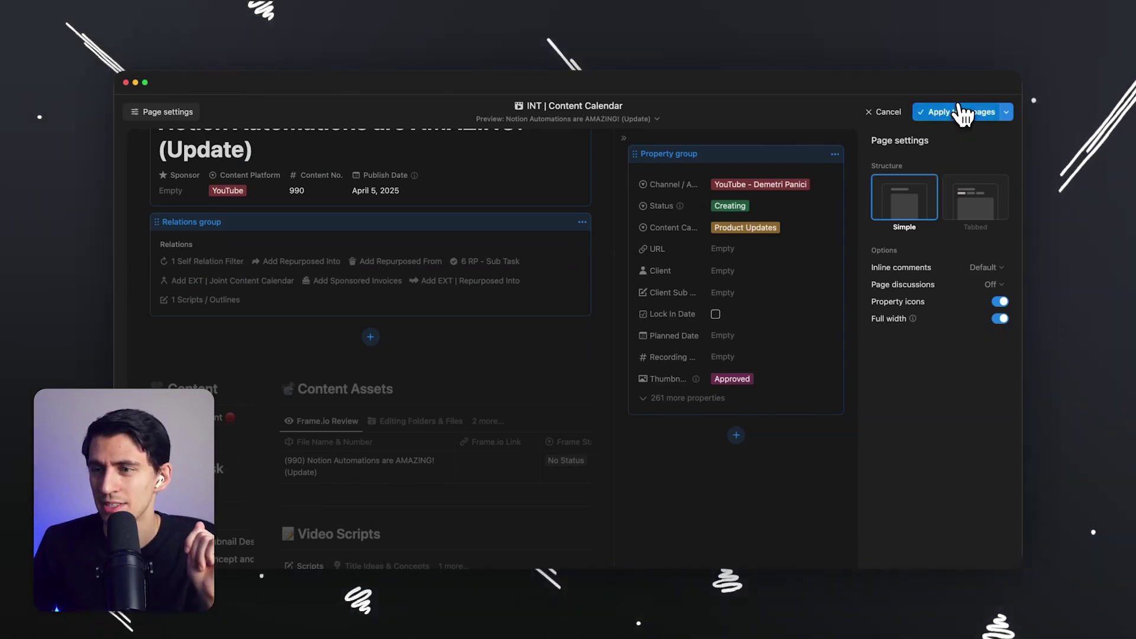
pyautogui.click(963, 114)
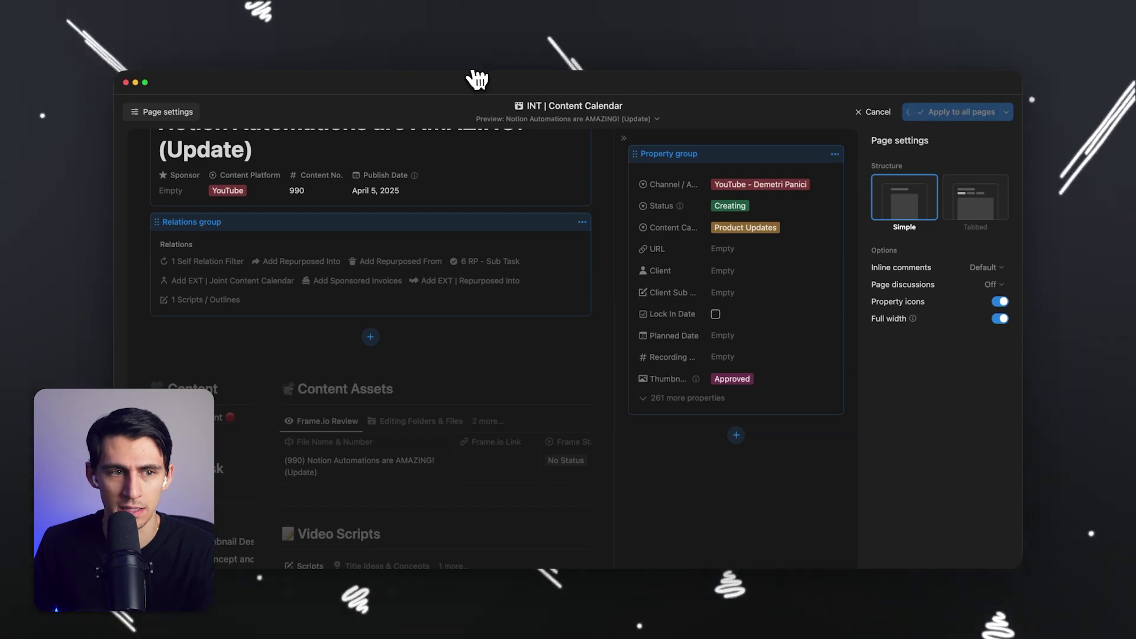
# Step: Create a test page in INT | Content Calendar, trash it, and return to the video page
pyautogui.click(412, 82)
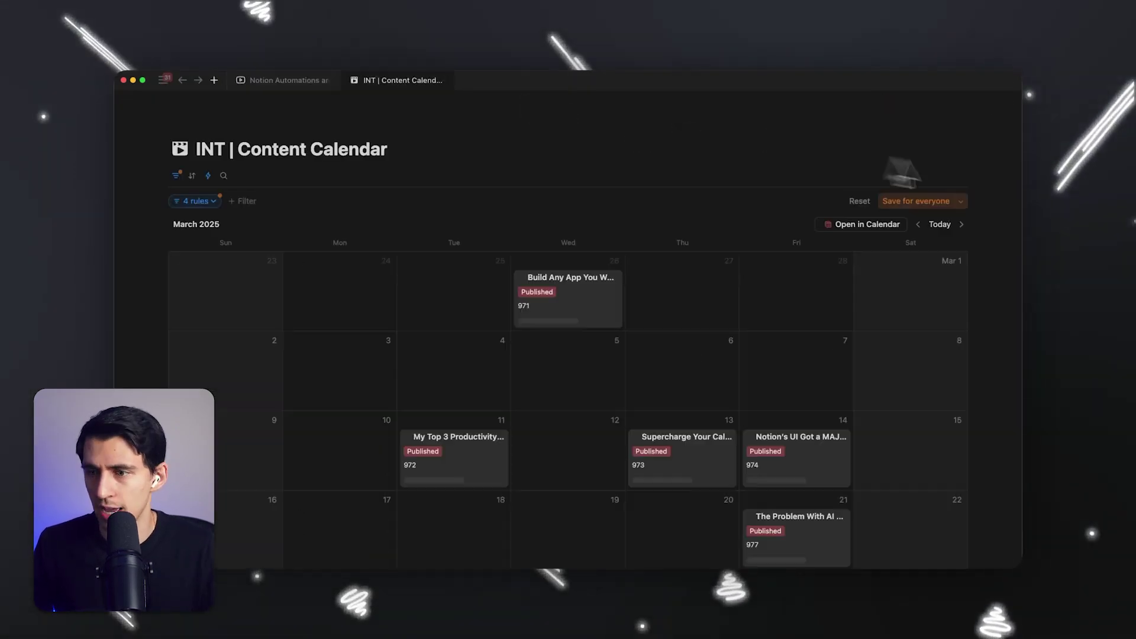
pyautogui.click(944, 175)
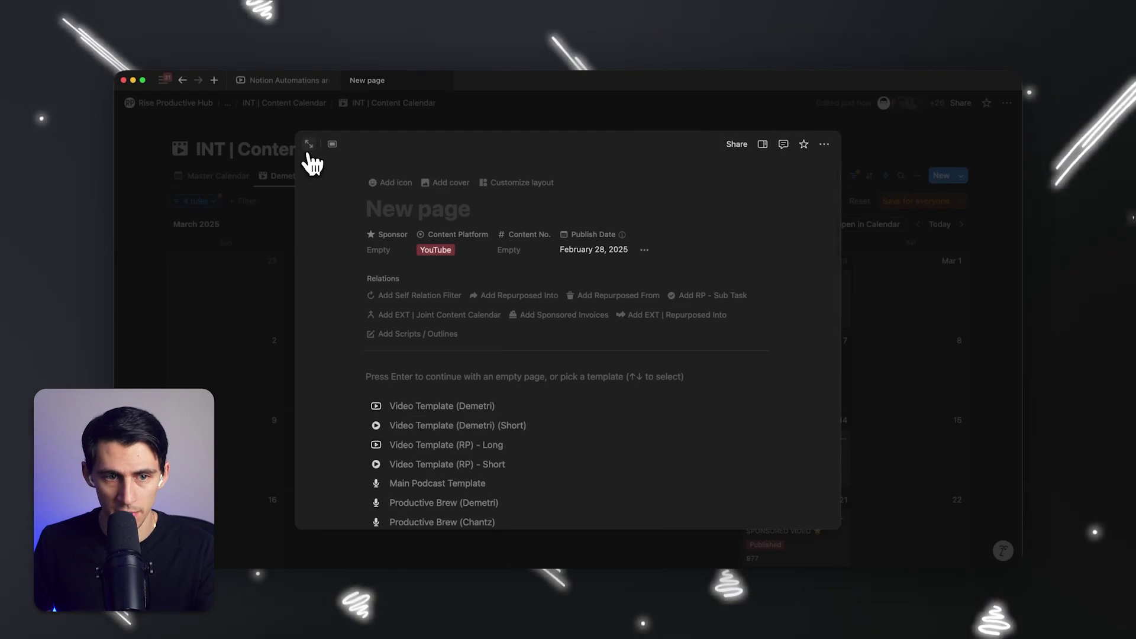
pyautogui.click(309, 145)
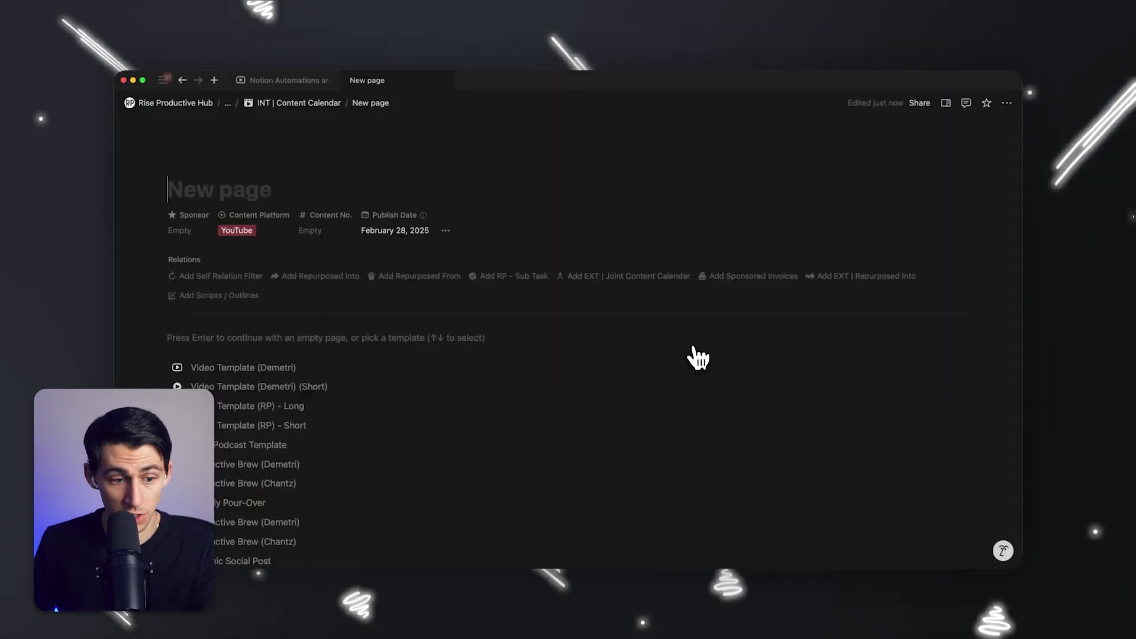
pyautogui.click(1007, 103)
pyautogui.click(923, 386)
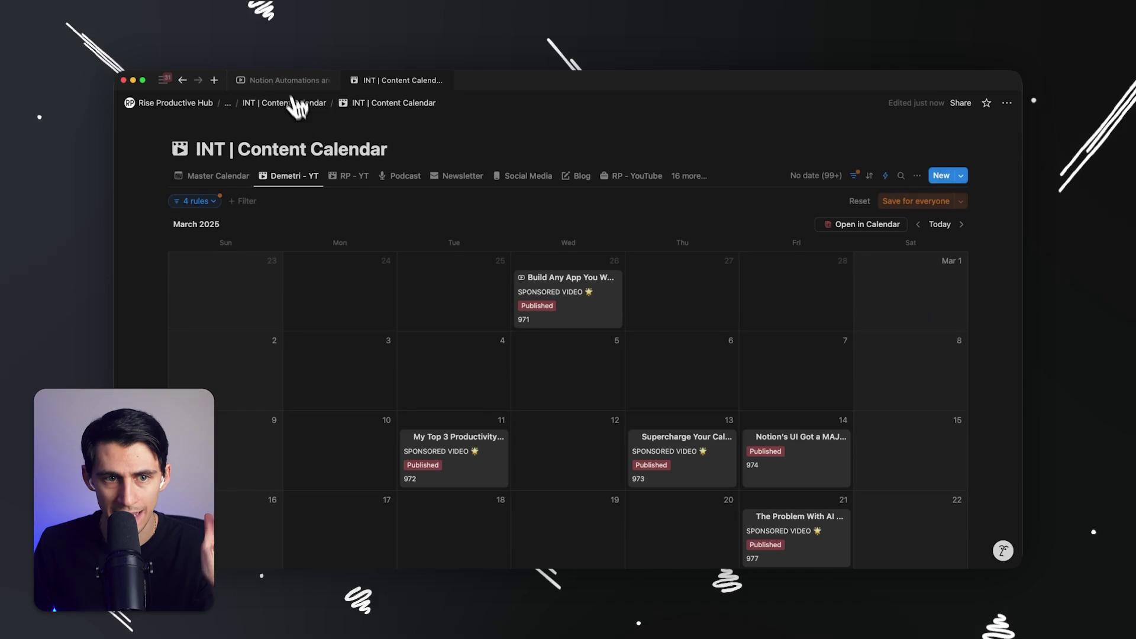
pyautogui.click(284, 81)
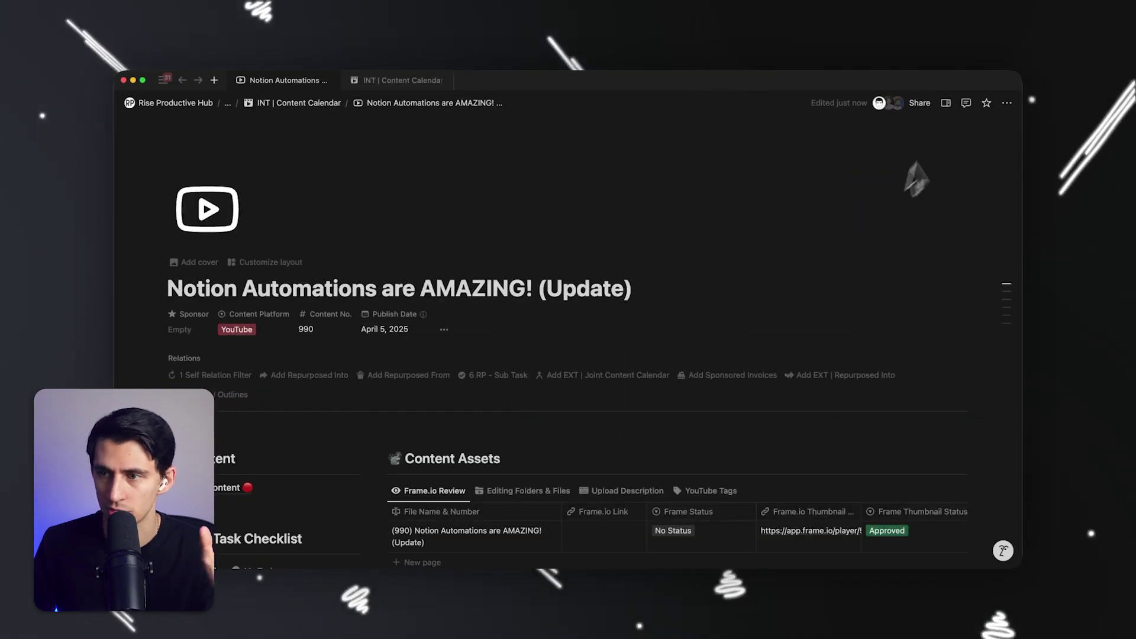
# Step: Switch the page layout structure to Tabbed in the layout editor
pyautogui.click(1007, 103)
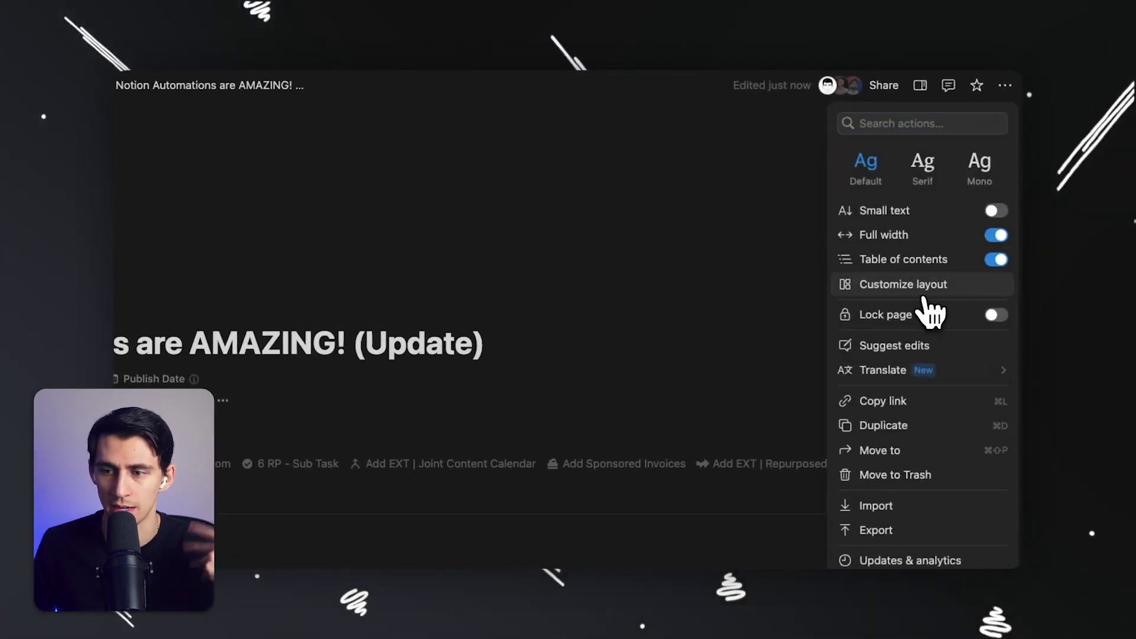
pyautogui.click(926, 296)
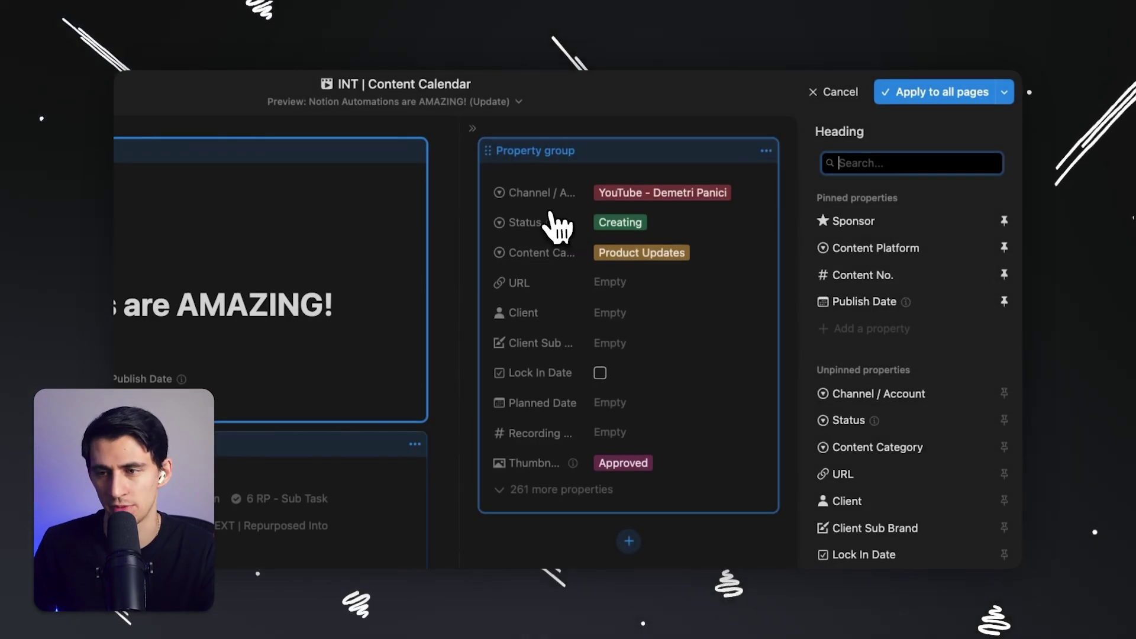
pyautogui.click(533, 424)
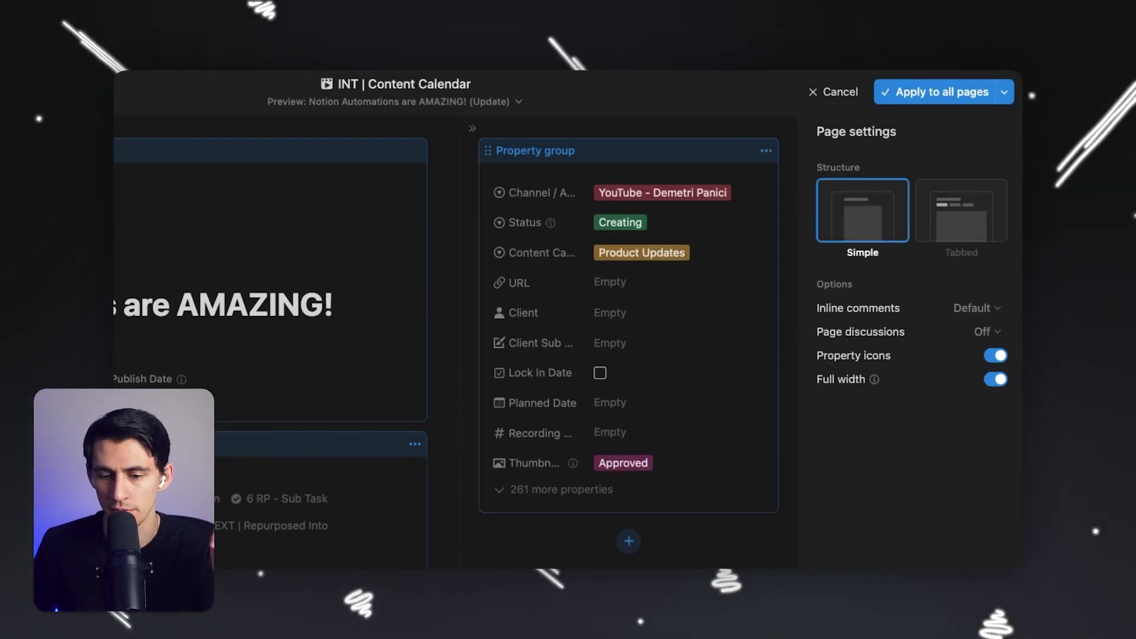
pyautogui.click(957, 234)
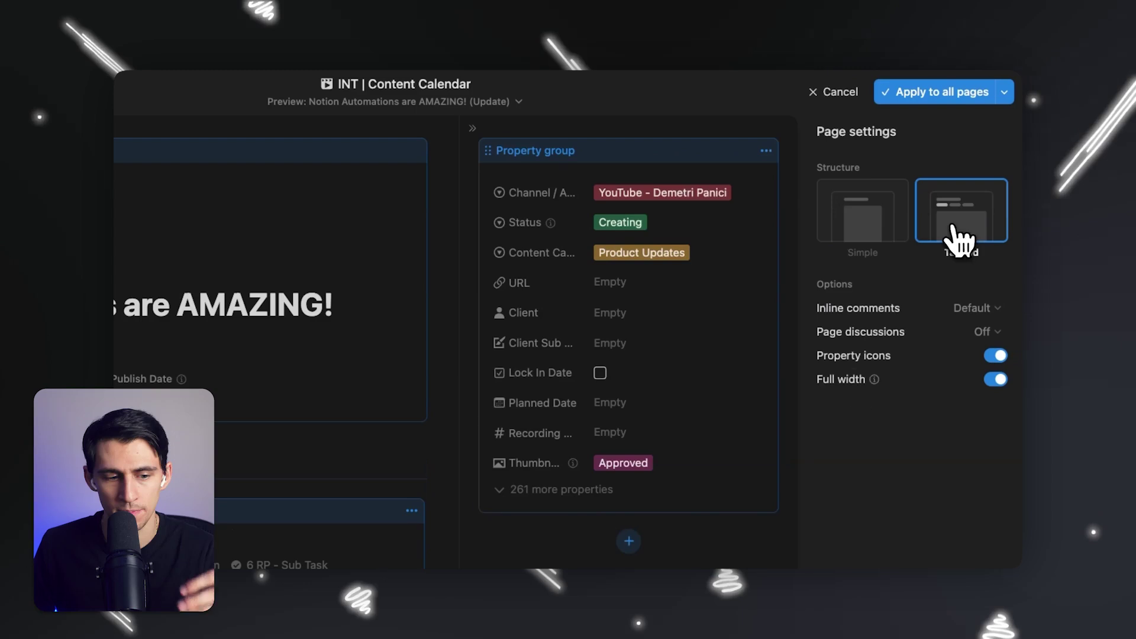
pyautogui.click(1004, 91)
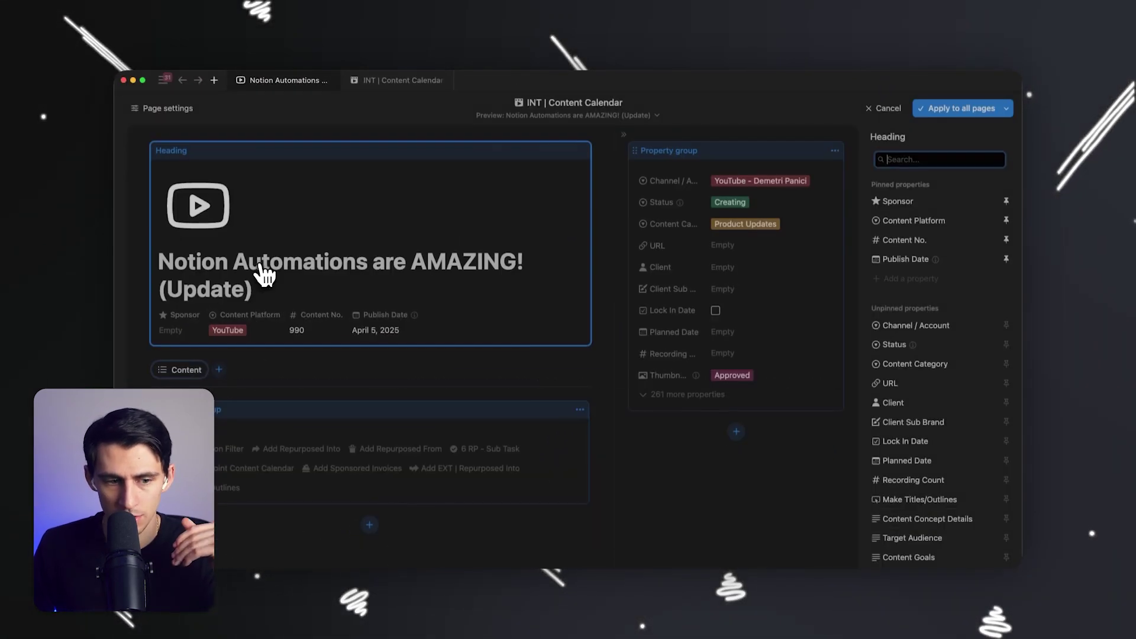
# Step: Search the Content tab's icon choices for 'movie'
pyautogui.click(191, 369)
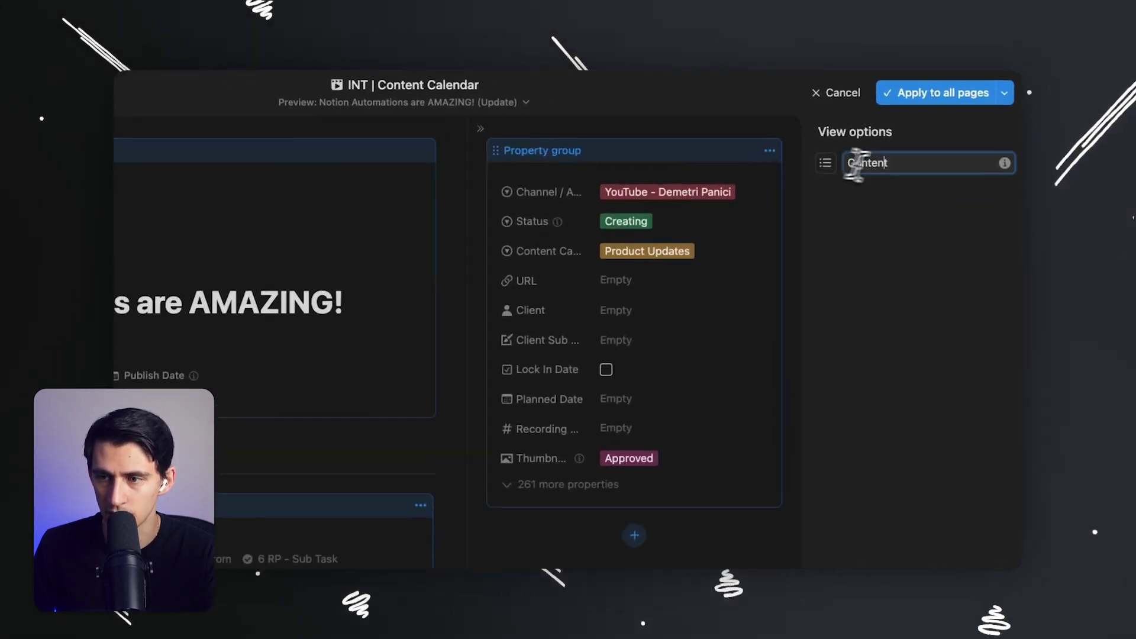
pyautogui.click(823, 165)
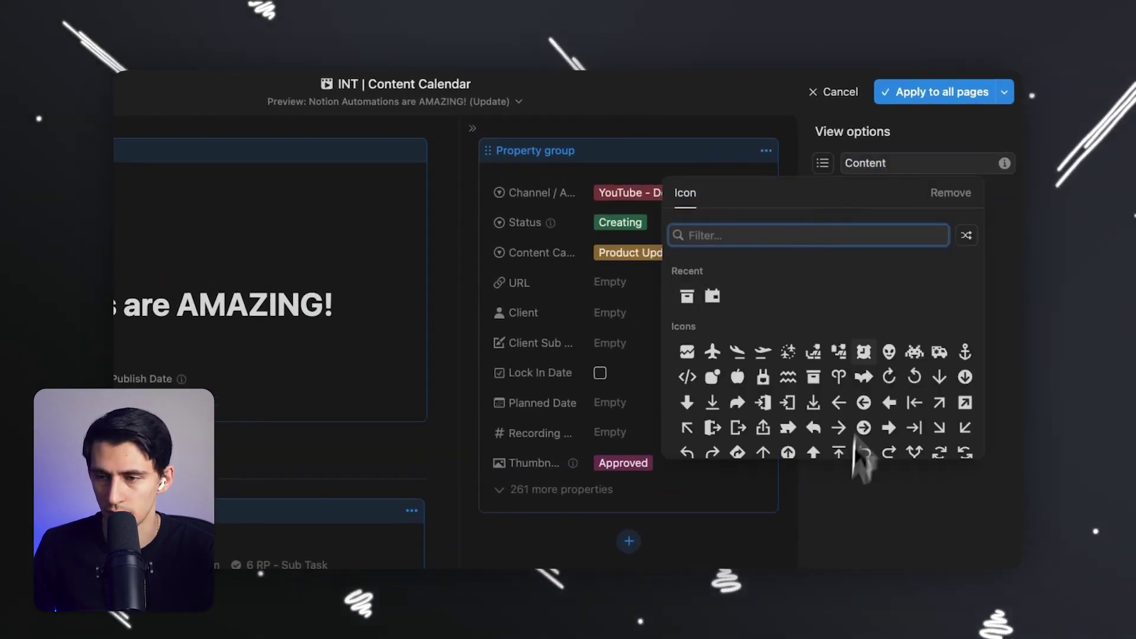
pyautogui.write('movie')
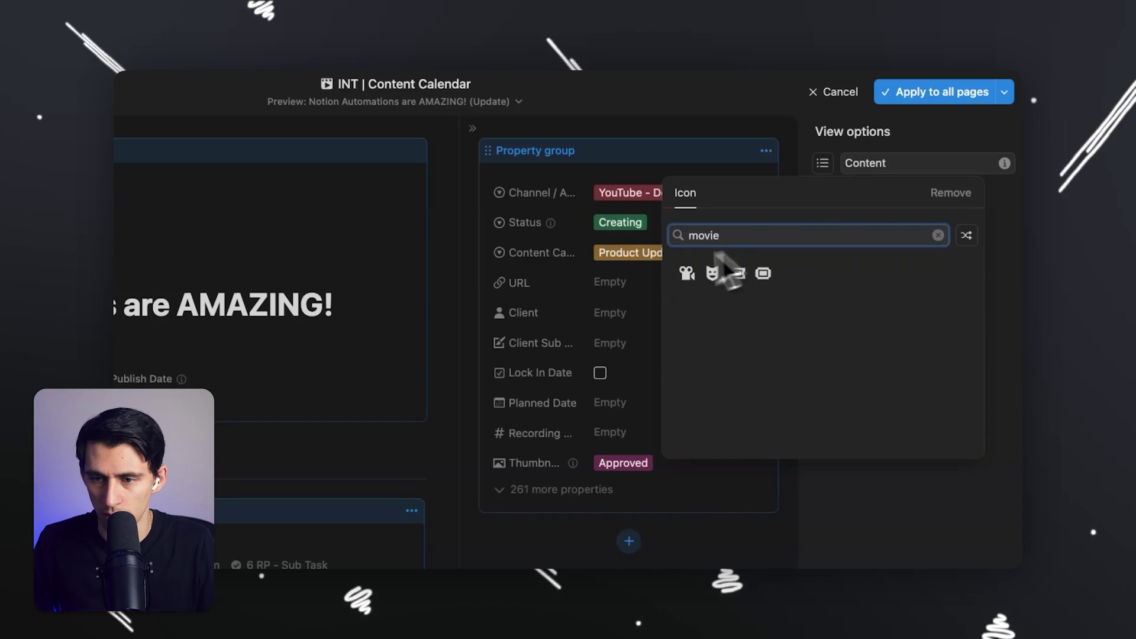
# Step: Give Content a movie-camera icon and add an RP - Sub Task tab showing Checkbox
pyautogui.click(685, 274)
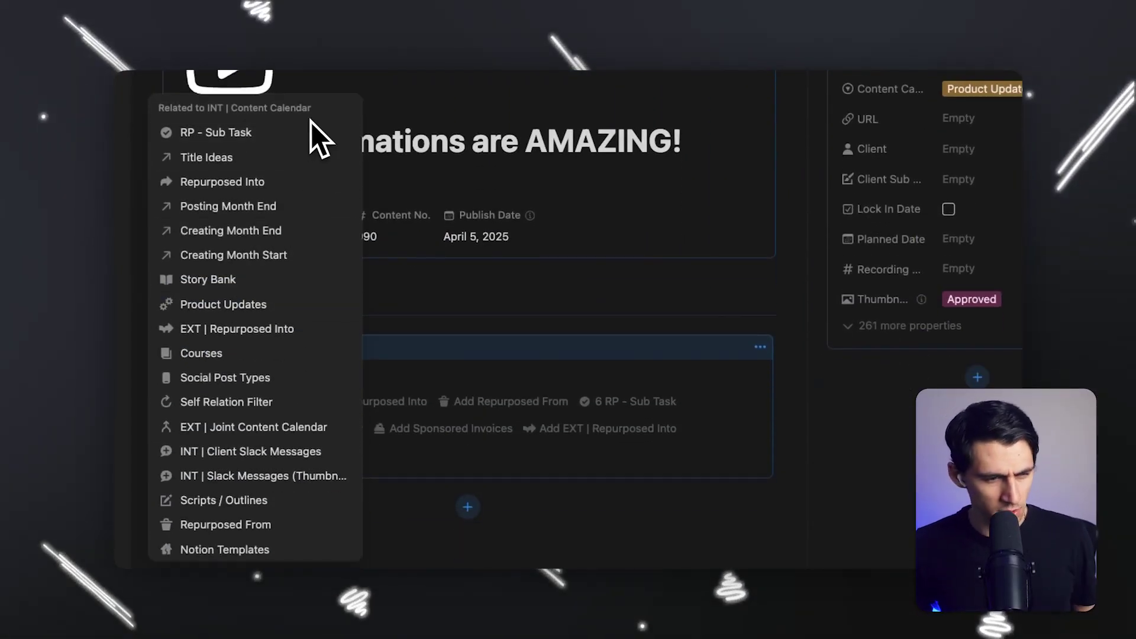
pyautogui.click(254, 134)
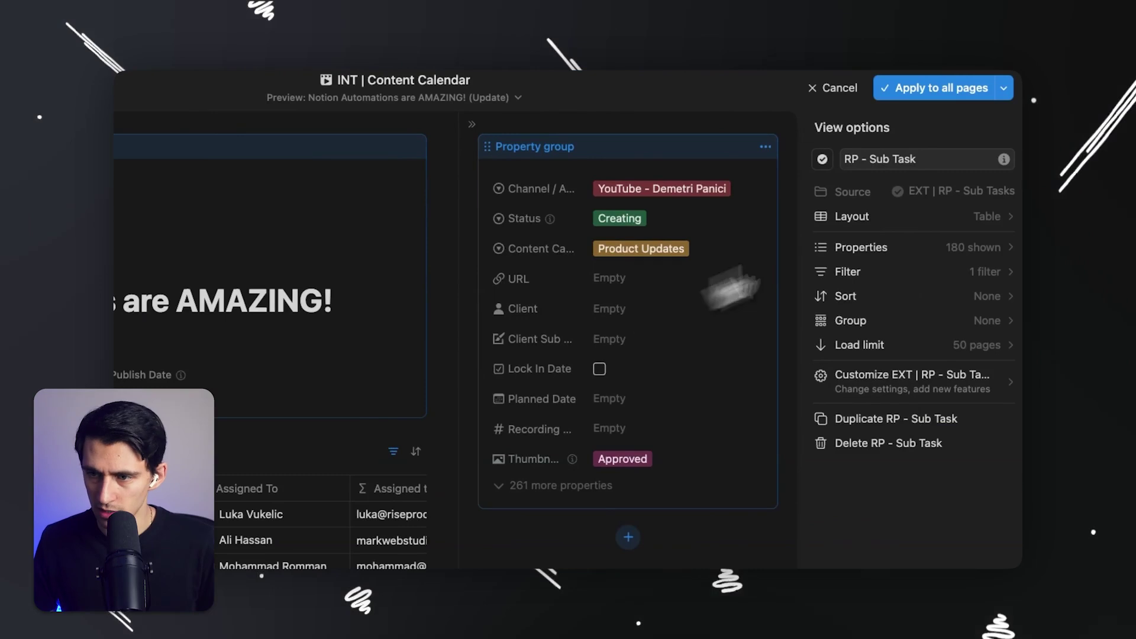
pyautogui.click(941, 248)
pyautogui.write('check')
pyautogui.click(992, 243)
# Step: Also show the Assigned To and QA Manager columns in the sub task table
pyautogui.click(954, 159)
pyautogui.write('ass')
pyautogui.click(992, 218)
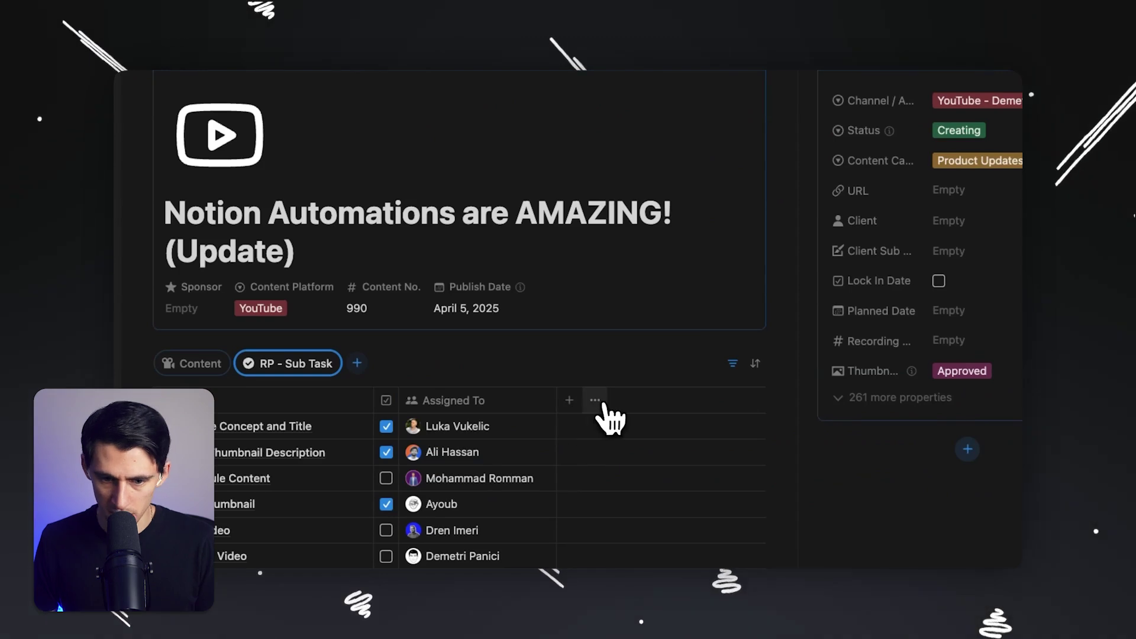
pyautogui.click(599, 403)
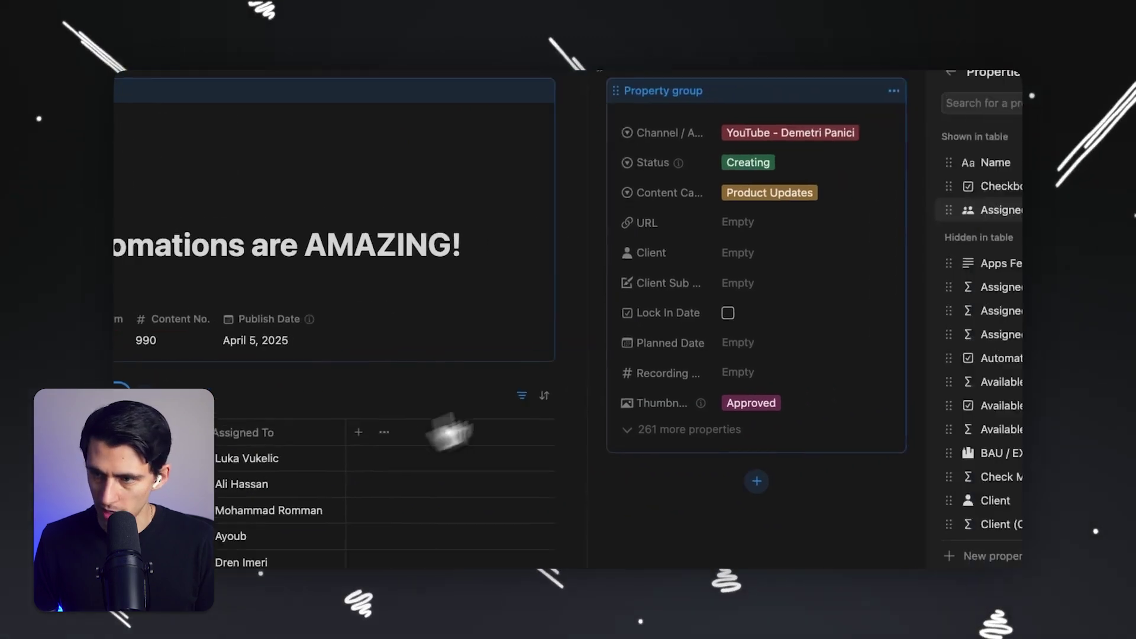
pyautogui.write('wa')
pyautogui.press('BackSpace')
pyautogui.press('BackSpace')
pyautogui.write('qa')
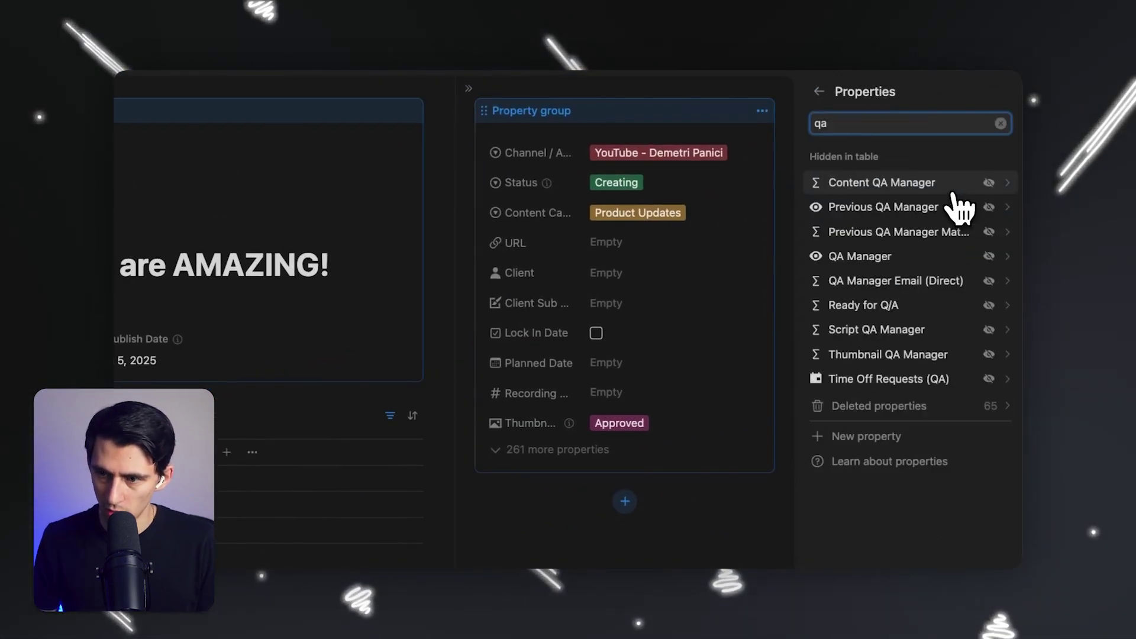
pyautogui.click(989, 254)
# Step: Close the property panel and switch between the Content and RP - Sub Task tabs to review them
pyautogui.click(515, 411)
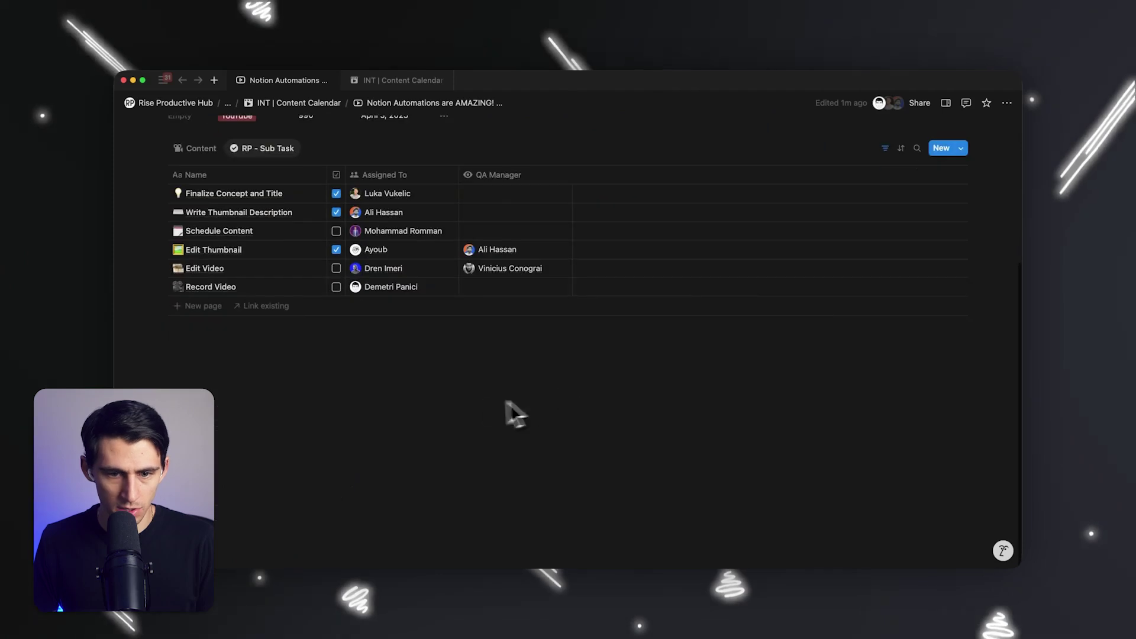
pyautogui.scroll(3, 660, 350)
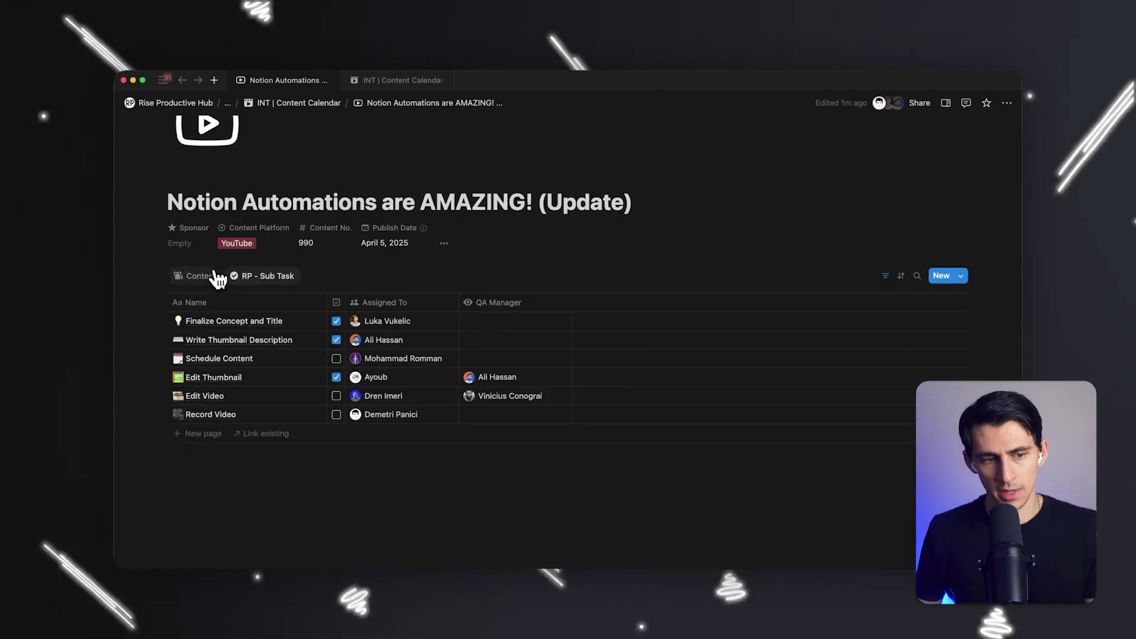
pyautogui.click(201, 276)
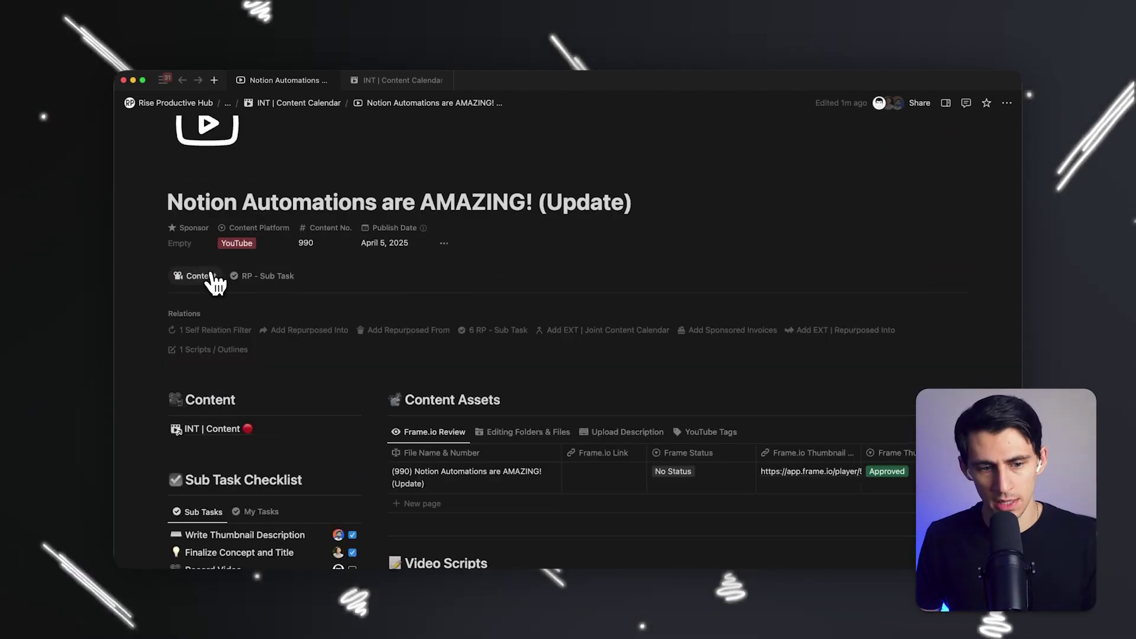
pyautogui.scroll(-1, 556, 325)
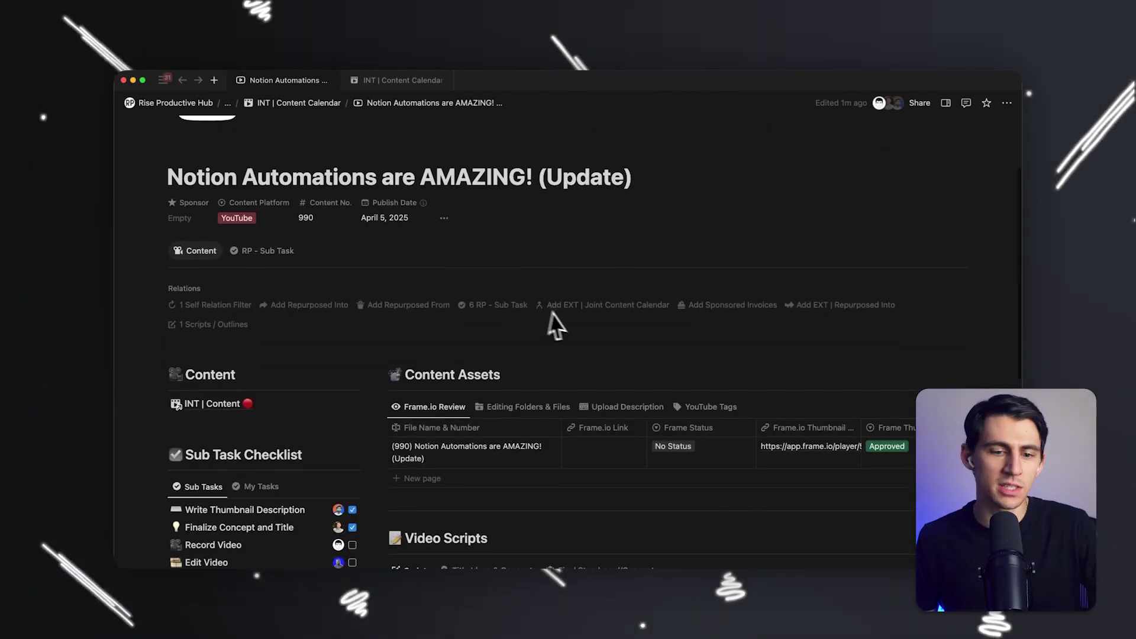
pyautogui.click(260, 251)
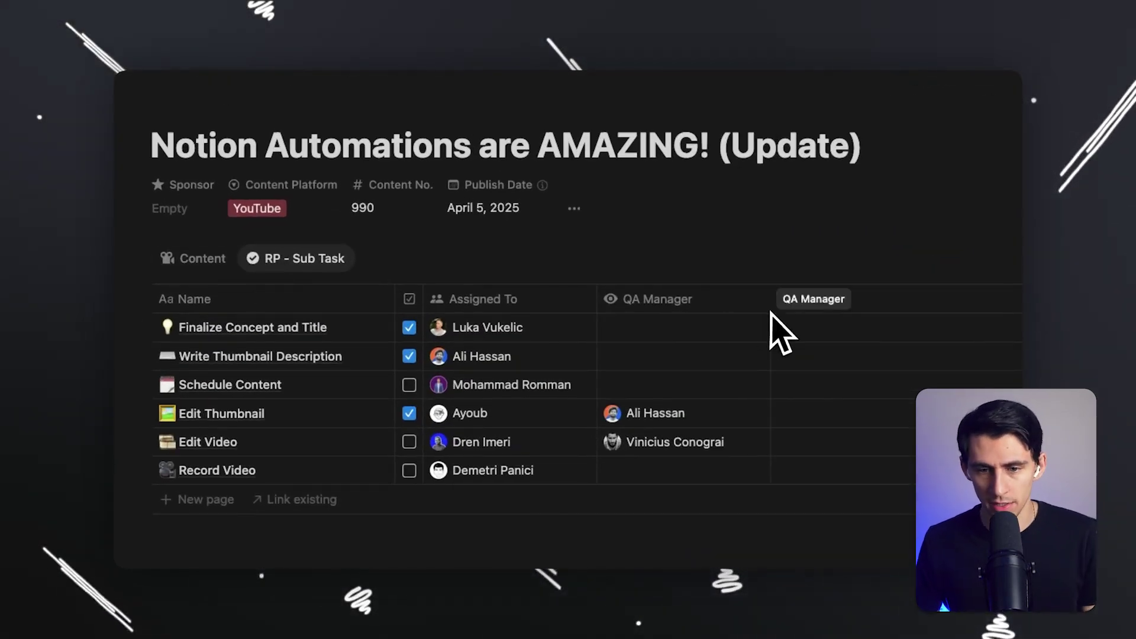
pyautogui.click(222, 259)
pyautogui.scroll(-5, 290, 364)
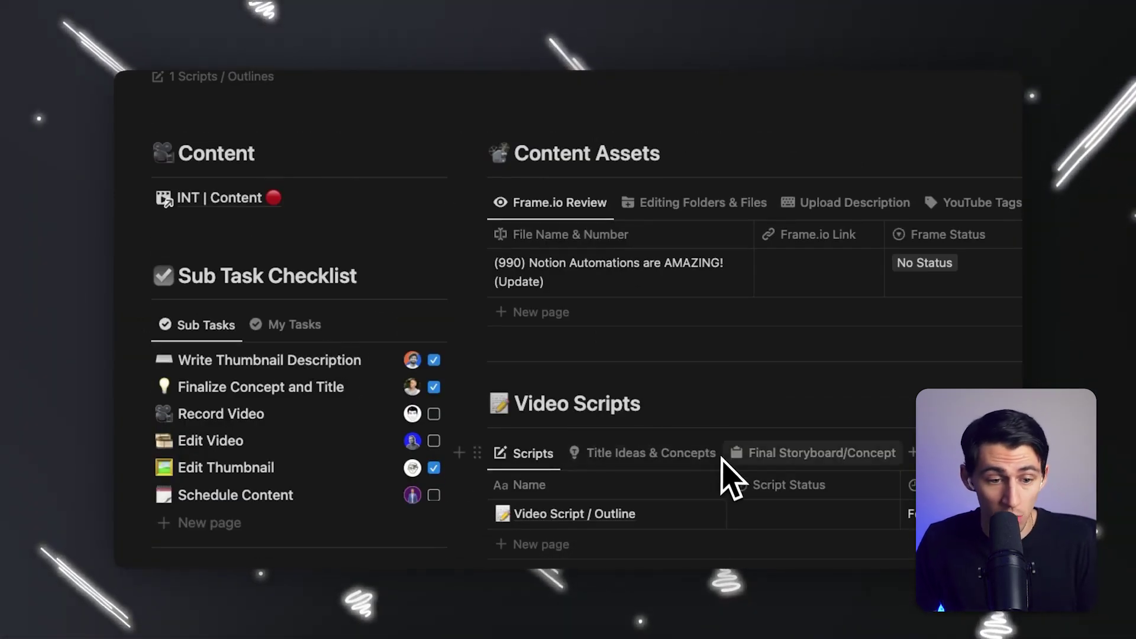
pyautogui.scroll(3, 634, 447)
pyautogui.scroll(4, 645, 467)
pyautogui.click(299, 377)
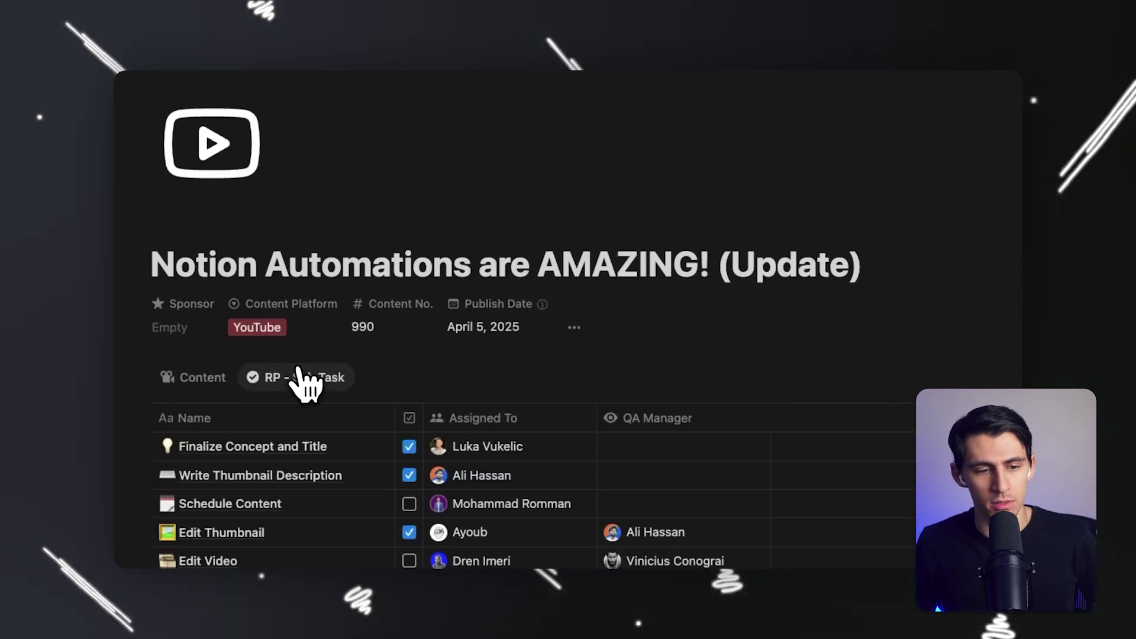
# Step: Rename the RP - Sub Task view to 'Sub Tasks' and apply it to all pages
pyautogui.click(344, 429)
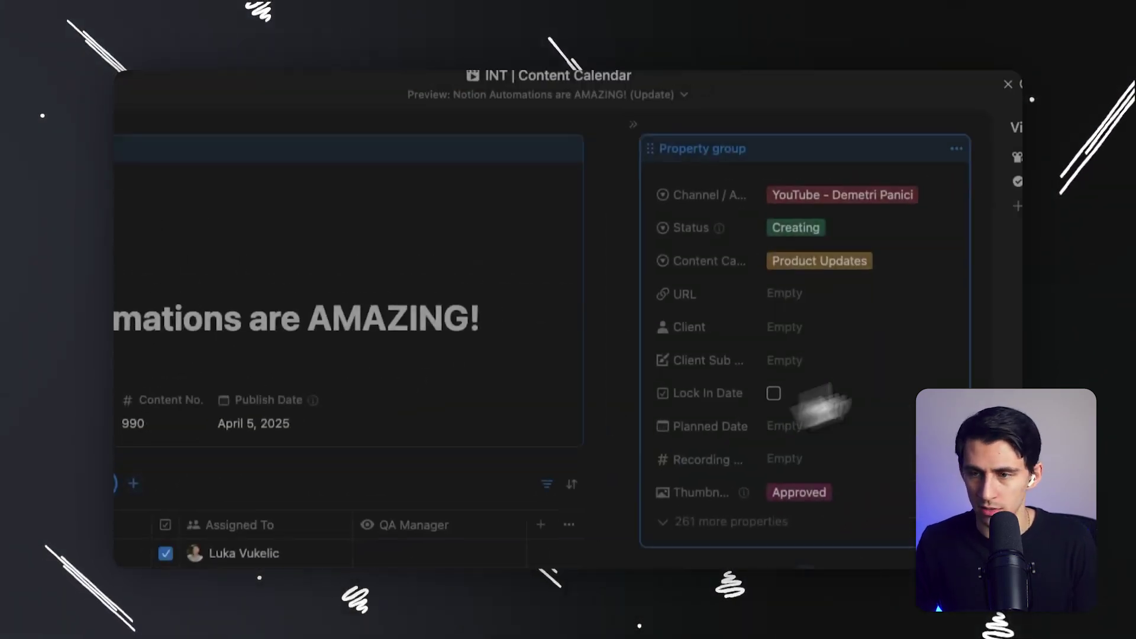
pyautogui.click(840, 228)
pyautogui.write('Sub T')
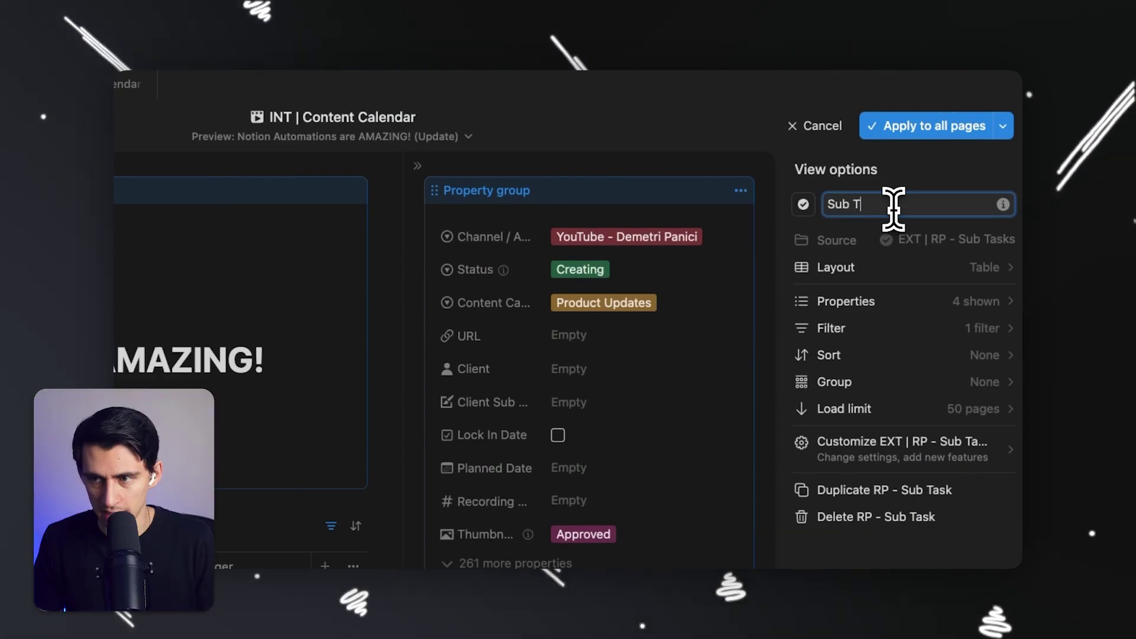
pyautogui.write('asks')
pyautogui.click(947, 126)
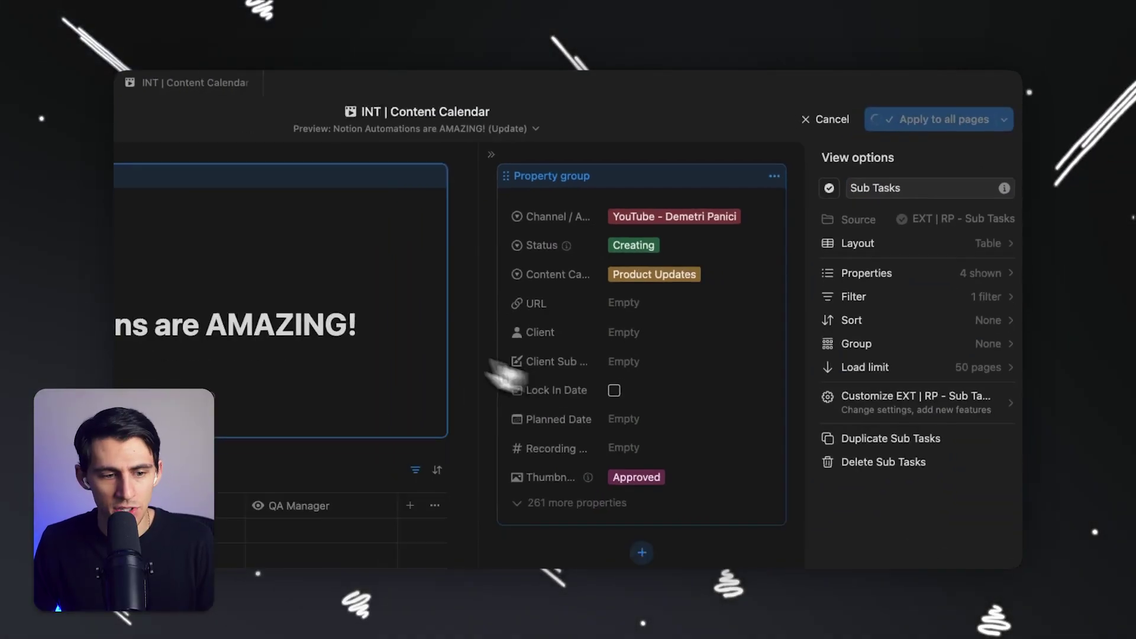
# Step: Switch to the Content tab and scroll through its content
pyautogui.click(177, 367)
pyautogui.scroll(-3, 330, 299)
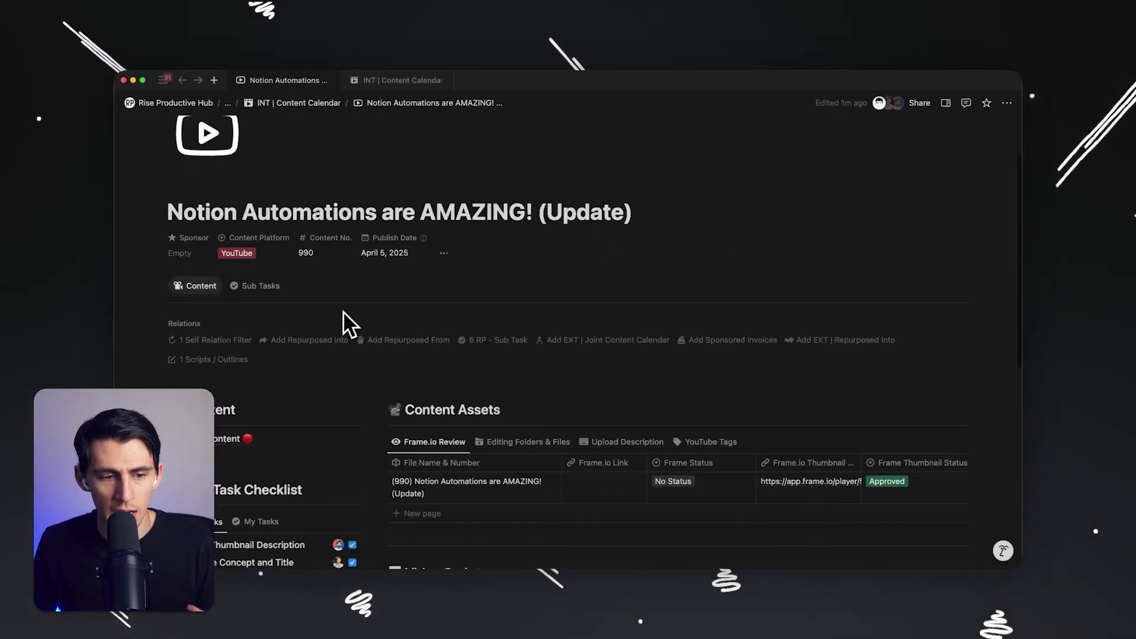
pyautogui.scroll(-4, 415, 332)
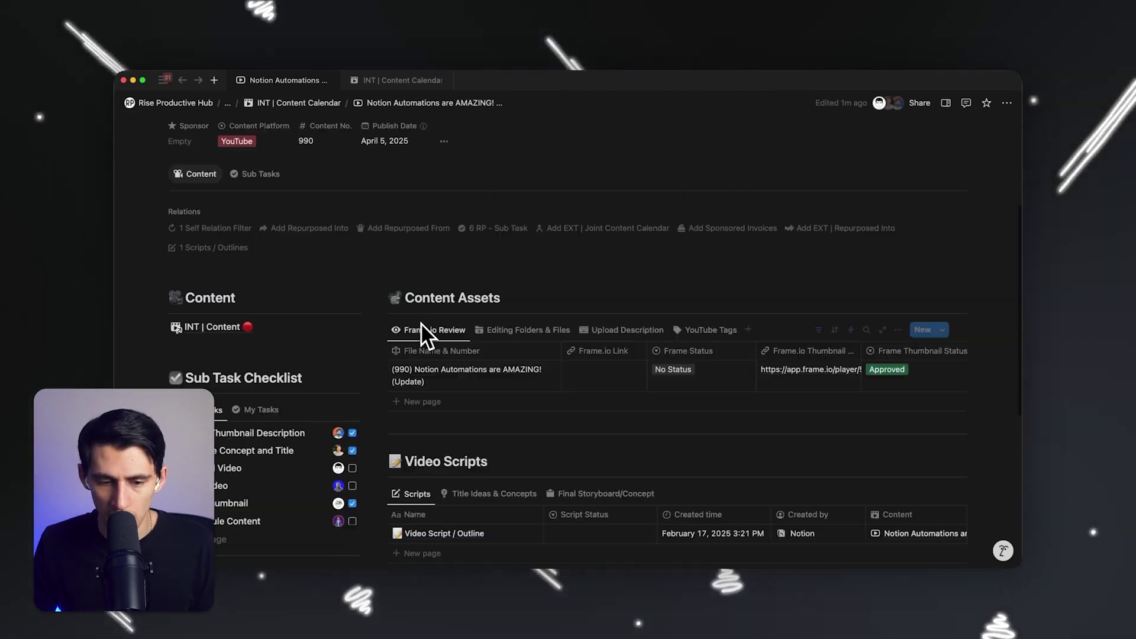
pyautogui.click(247, 229)
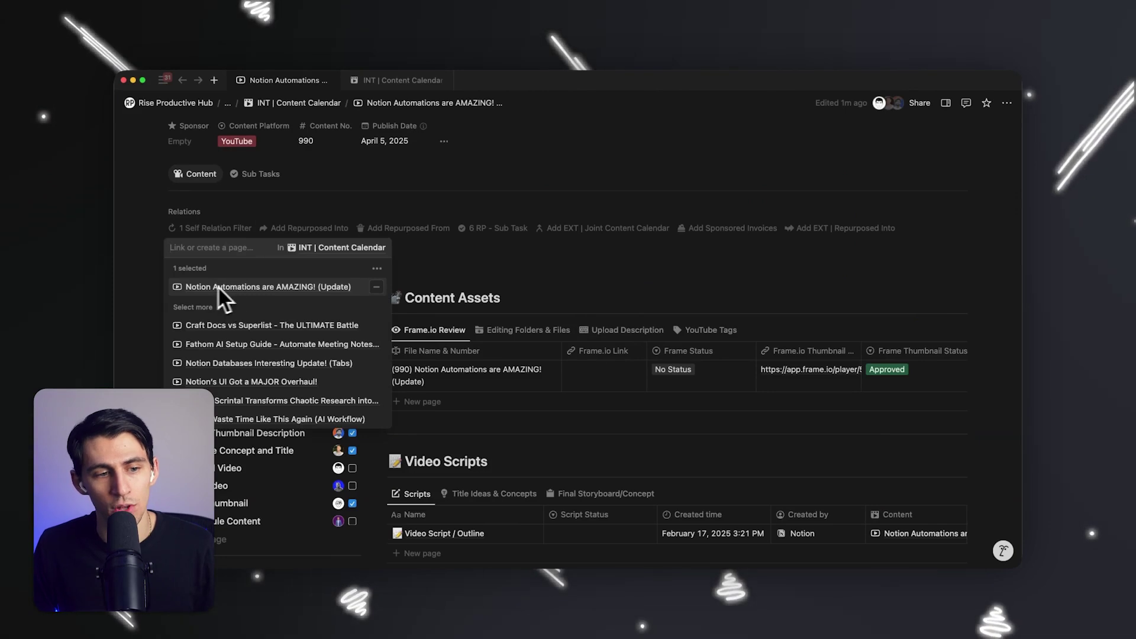
pyautogui.press('Escape')
pyautogui.scroll(-3, 768, 354)
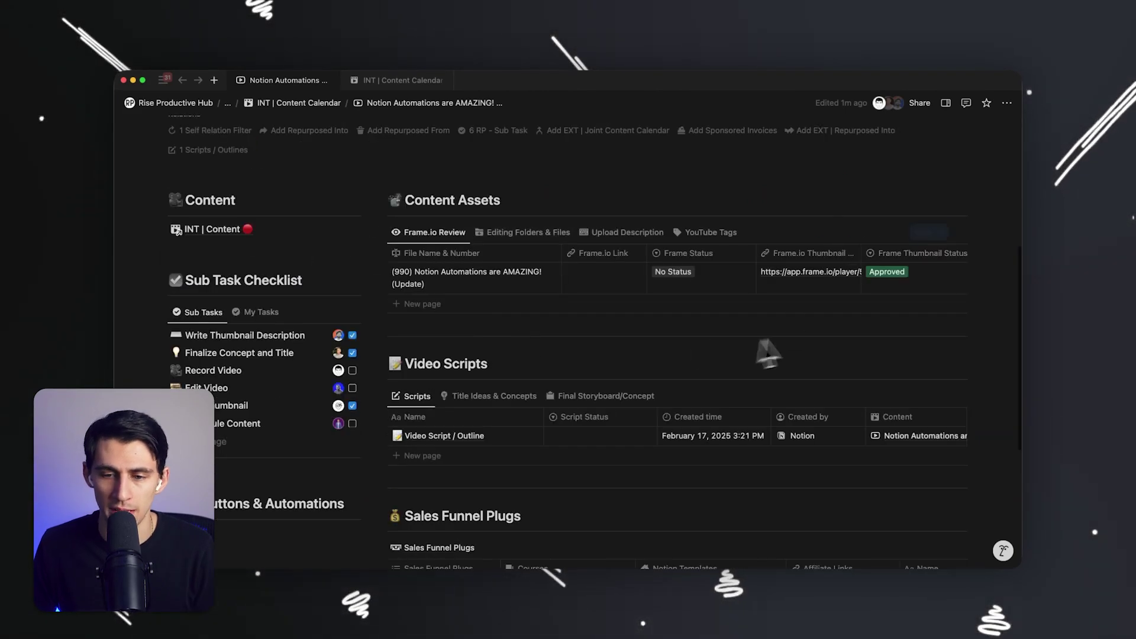
pyautogui.moveTo(507, 277); pyautogui.dragTo(801, 283)
pyautogui.scroll(1, 492, 322)
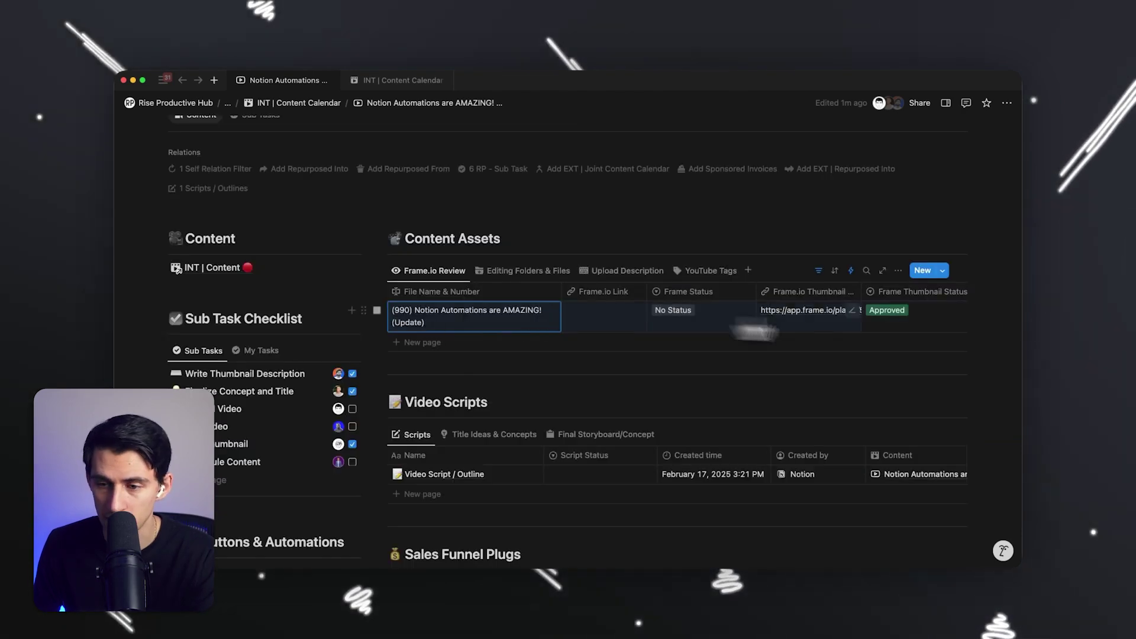
pyautogui.scroll(-1, 266, 385)
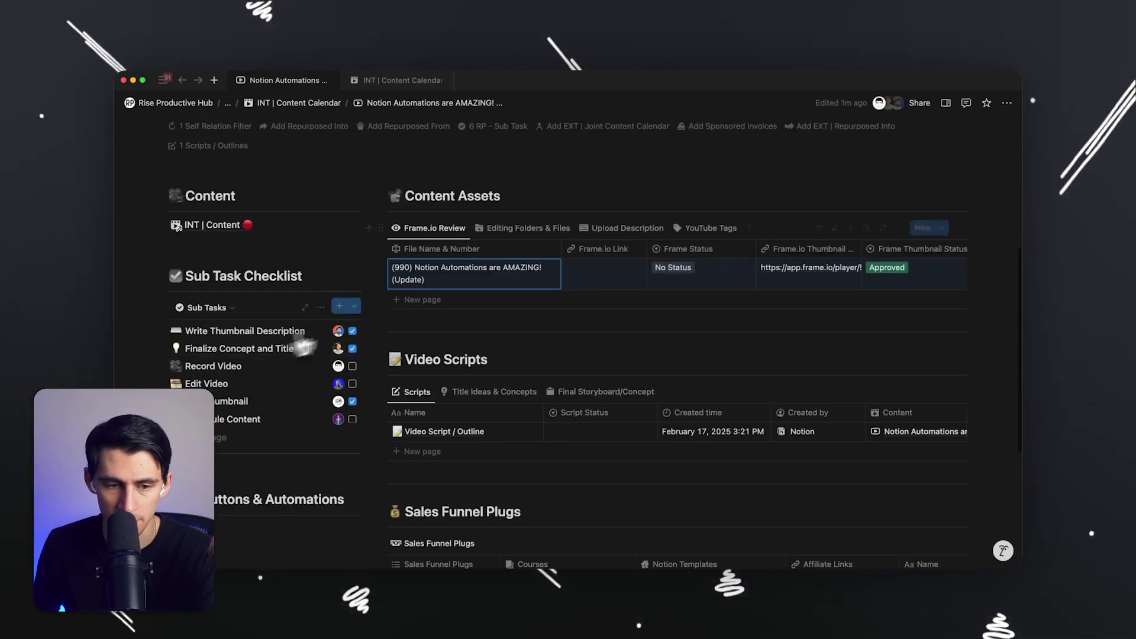
pyautogui.click(321, 308)
pyautogui.click(353, 362)
pyautogui.click(410, 352)
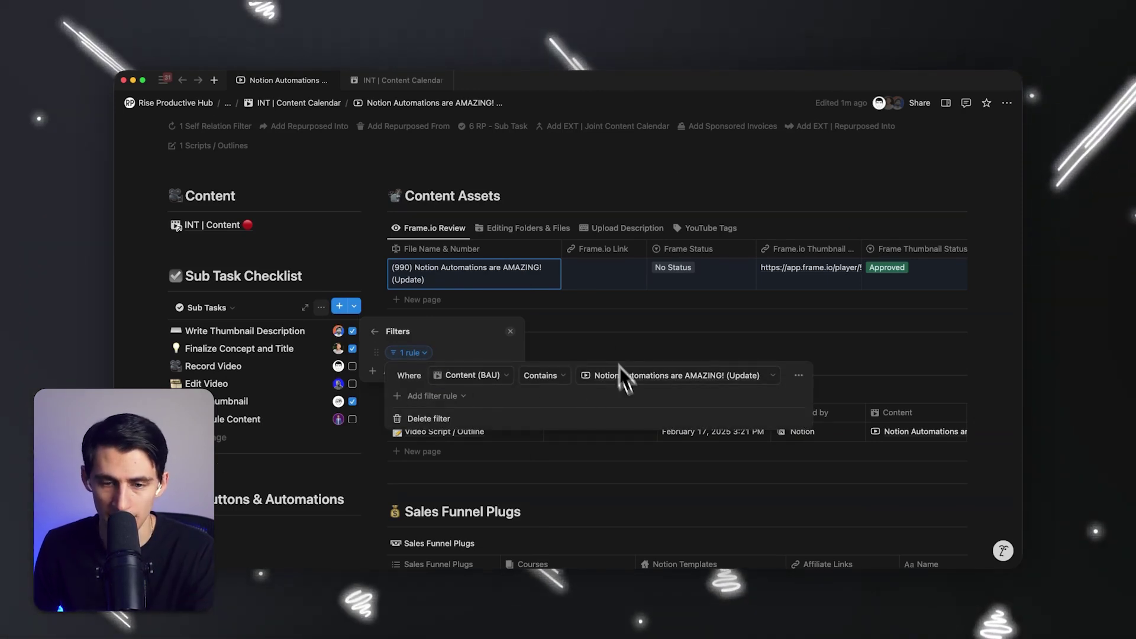
pyautogui.click(275, 284)
pyautogui.scroll(5, 284, 272)
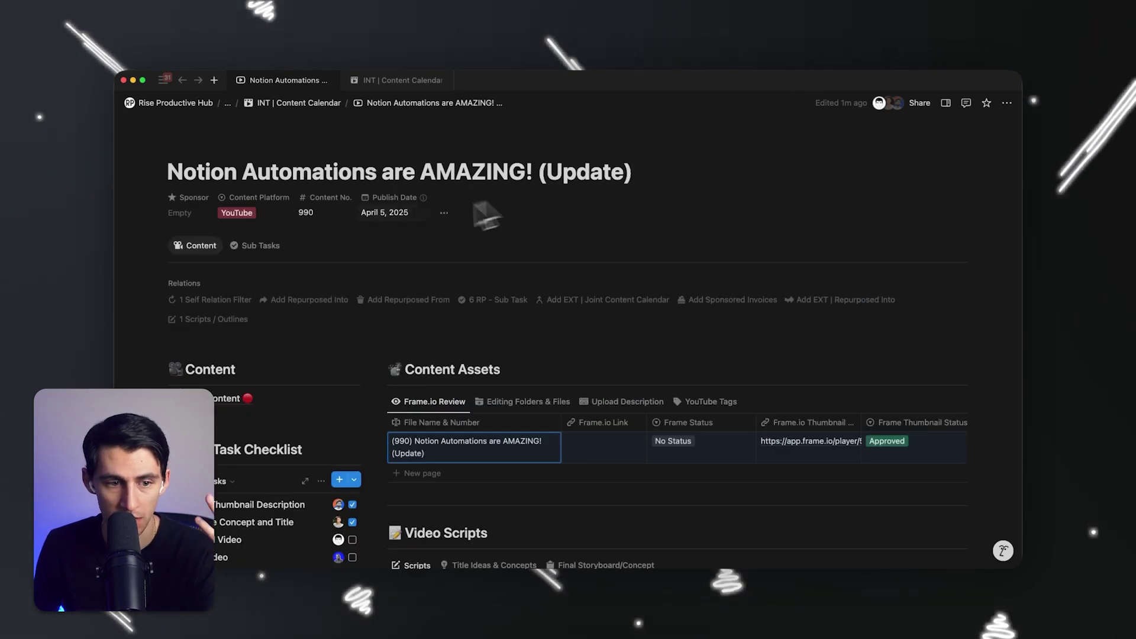
# Step: From the Sub Tasks tab, browse the related databases that can be added as a new tab
pyautogui.click(261, 245)
pyautogui.click(277, 273)
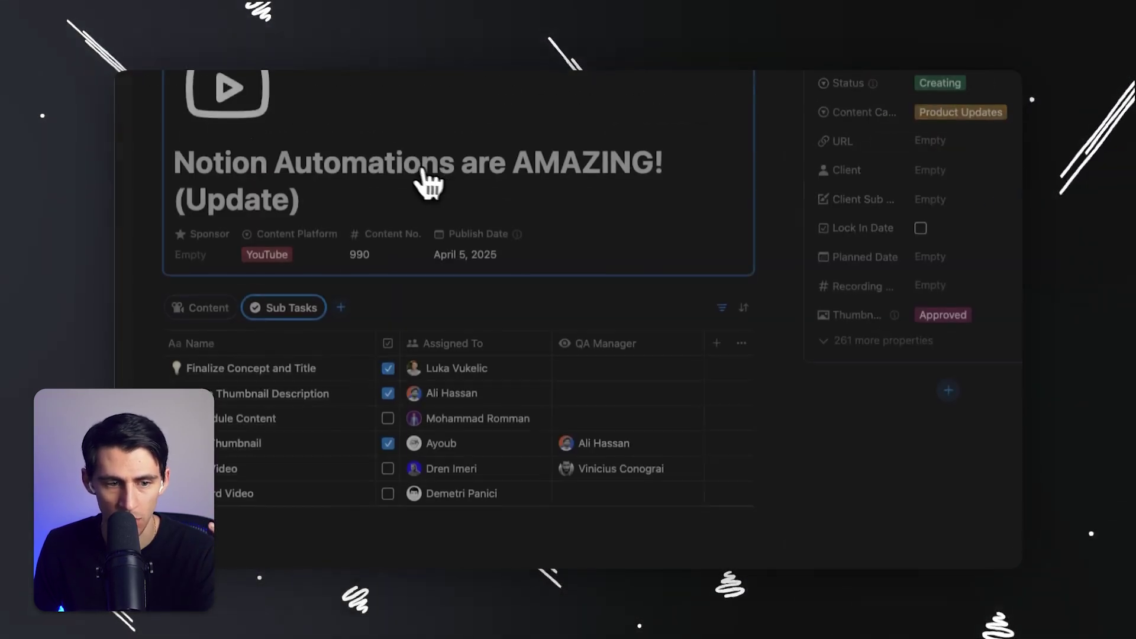
pyautogui.click(342, 306)
pyautogui.scroll(-1, 367, 319)
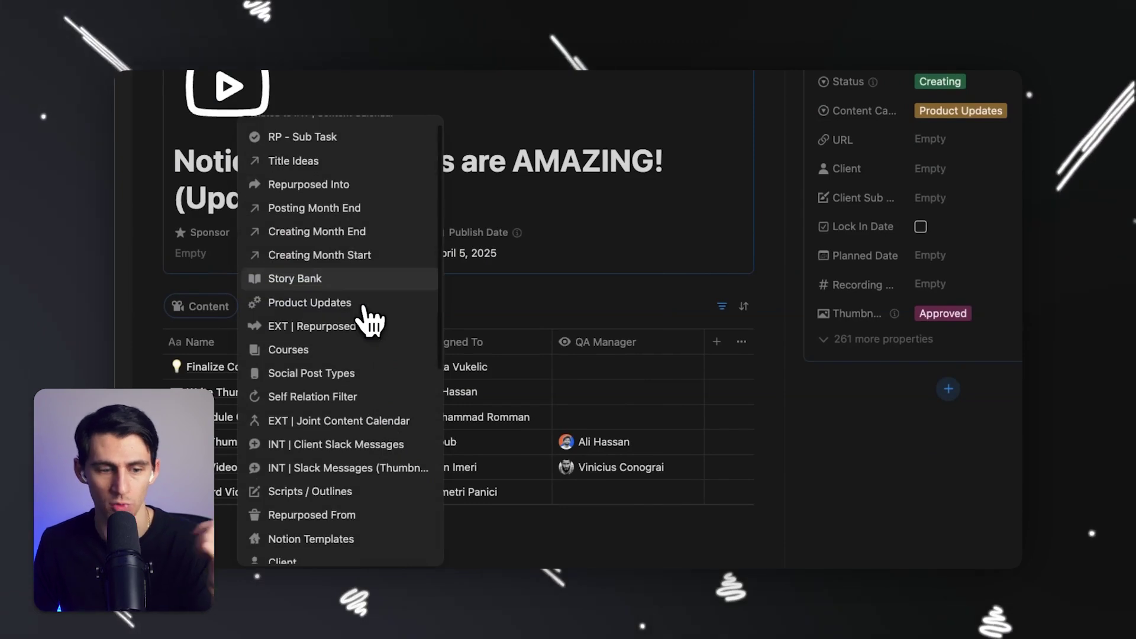
pyautogui.scroll(1, 367, 331)
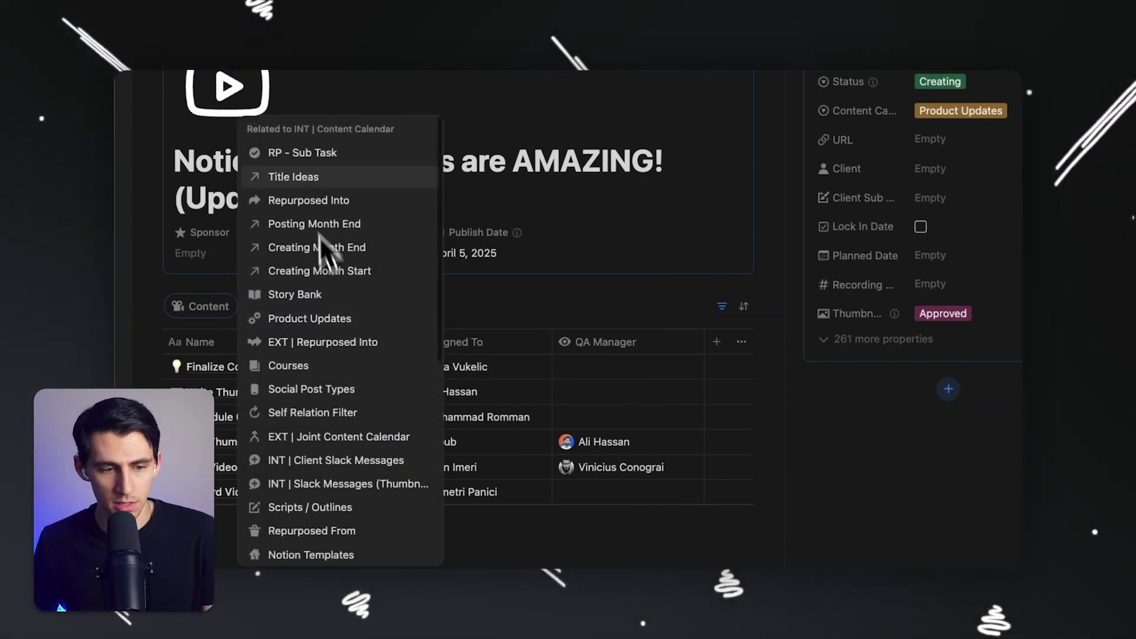
pyautogui.scroll(-4, 400, 306)
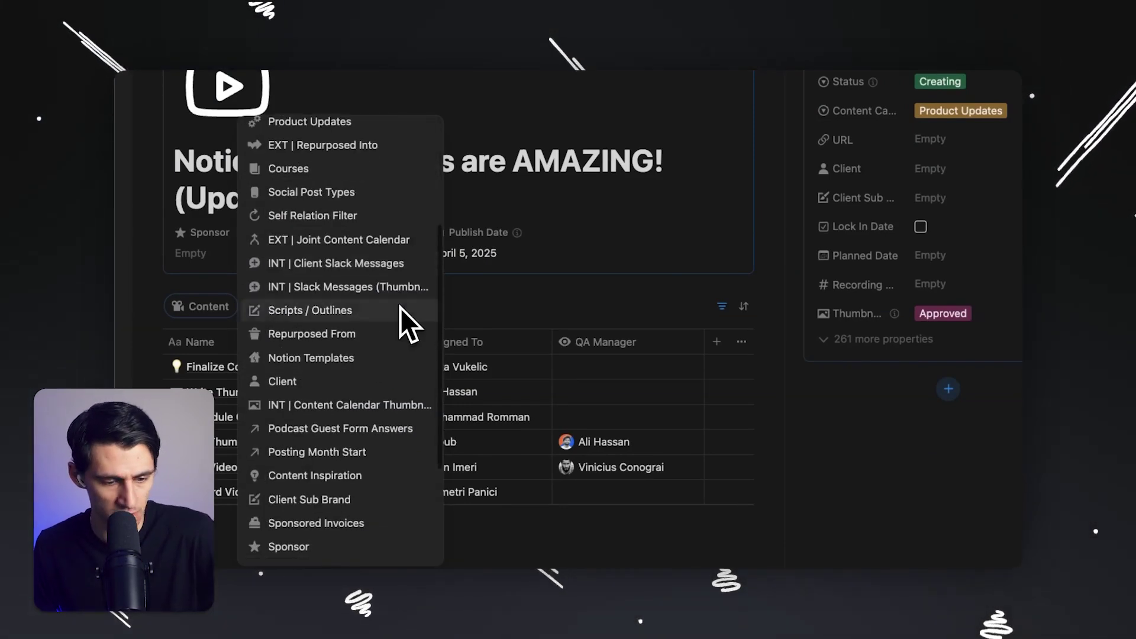
pyautogui.scroll(-2, 346, 467)
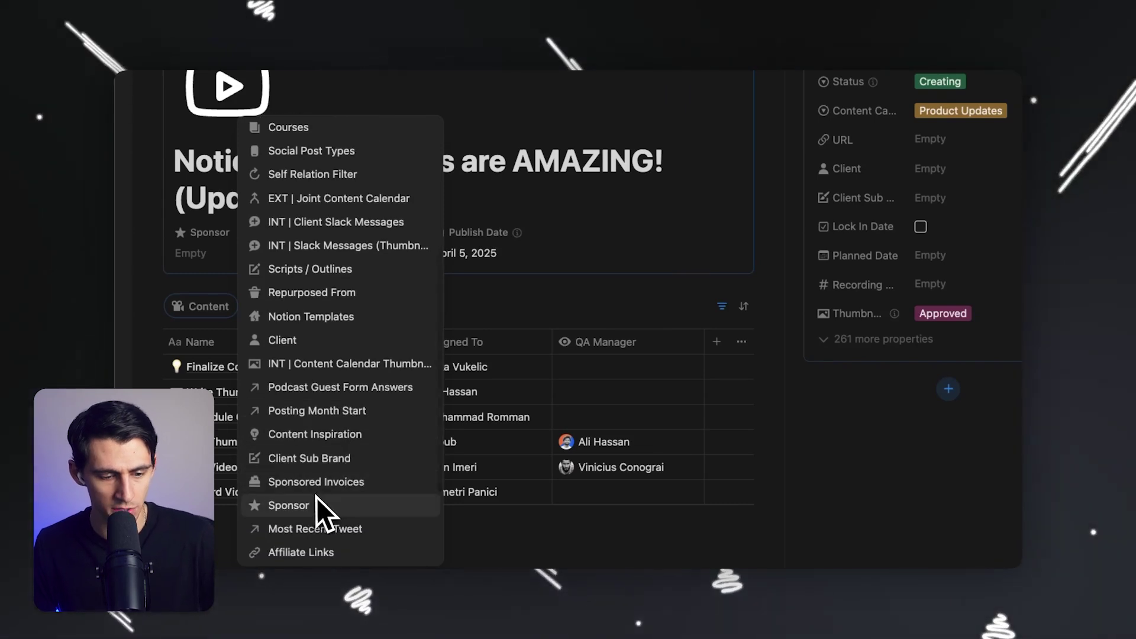
pyautogui.scroll(-1, 301, 512)
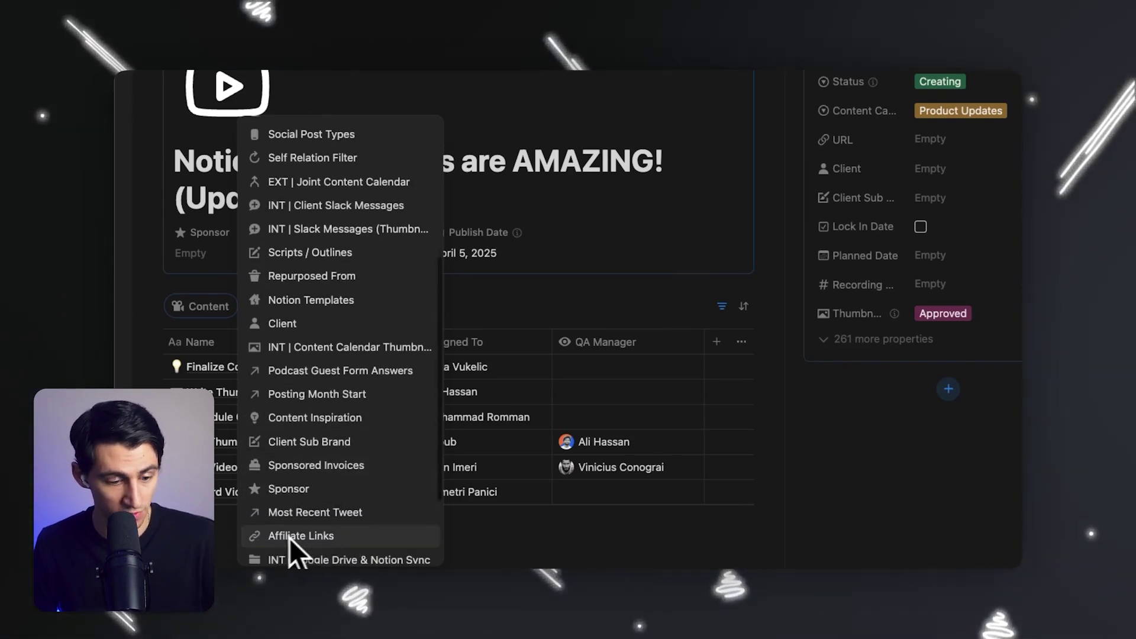
pyautogui.scroll(-2, 284, 509)
pyautogui.scroll(6, 294, 462)
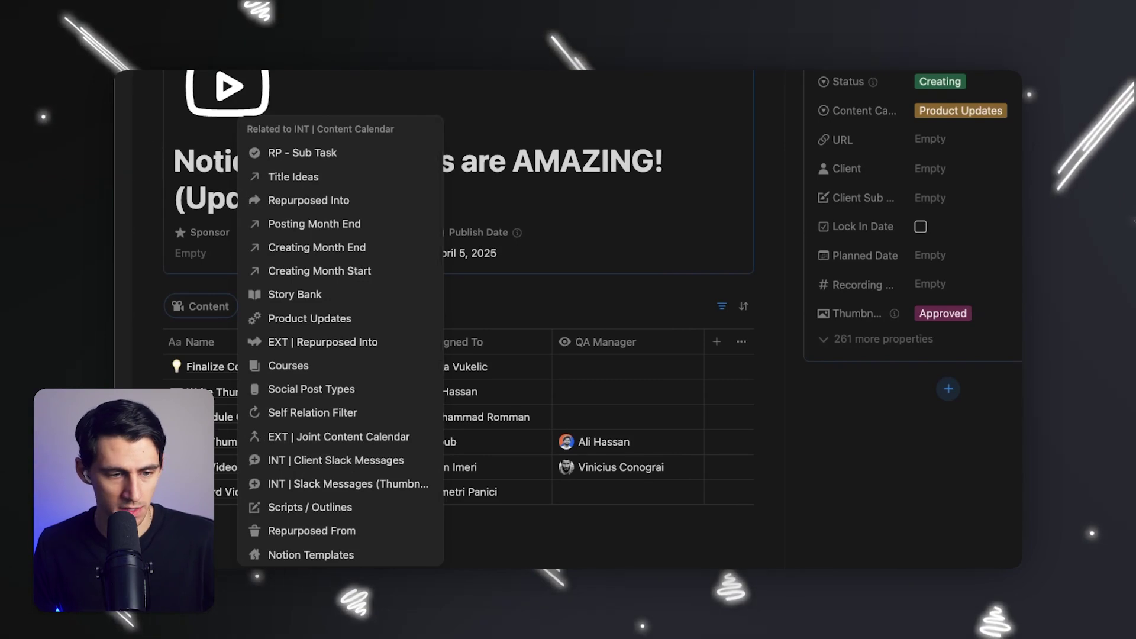
pyautogui.click(553, 312)
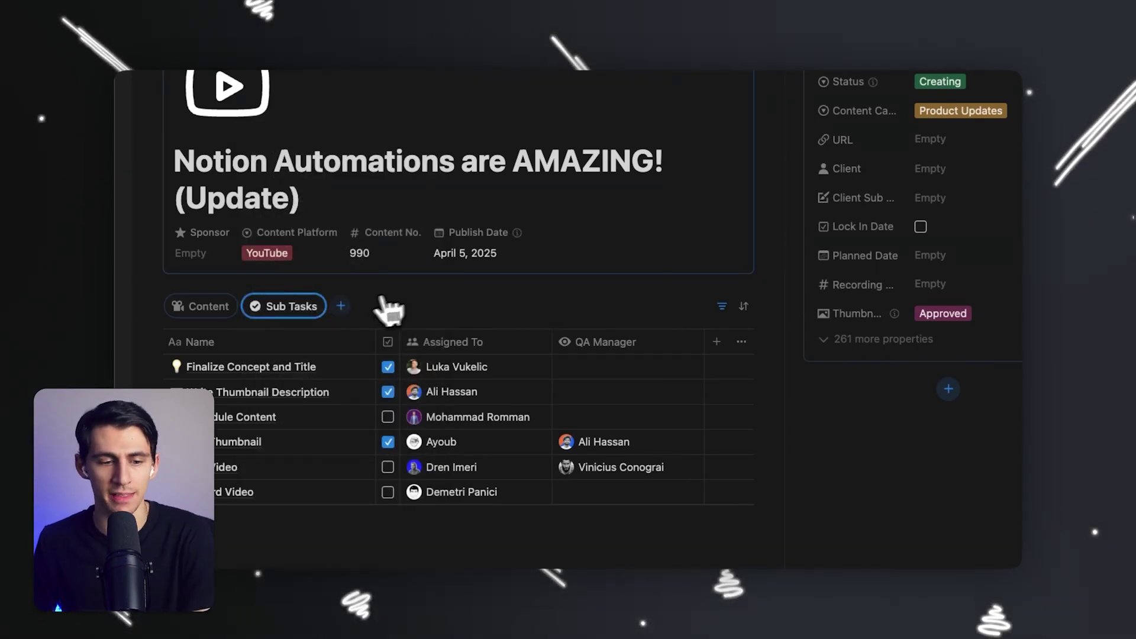
# Step: Choose Link existing database to list the databases available for a tab
pyautogui.click(341, 306)
pyautogui.scroll(-6, 348, 320)
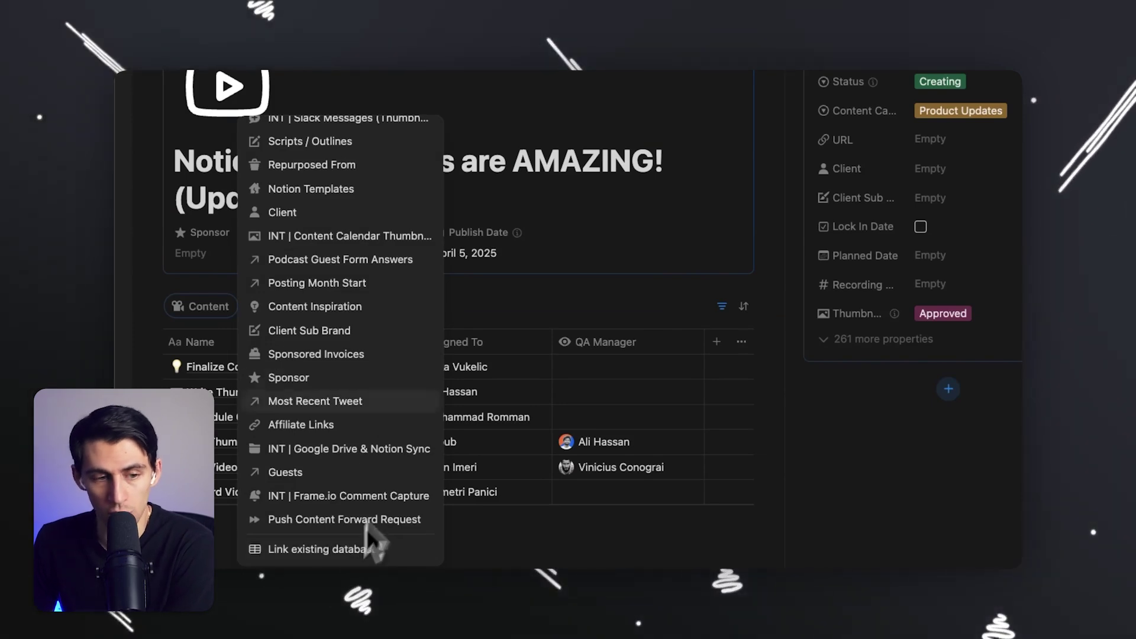
pyautogui.scroll(6, 360, 543)
pyautogui.scroll(-6, 346, 284)
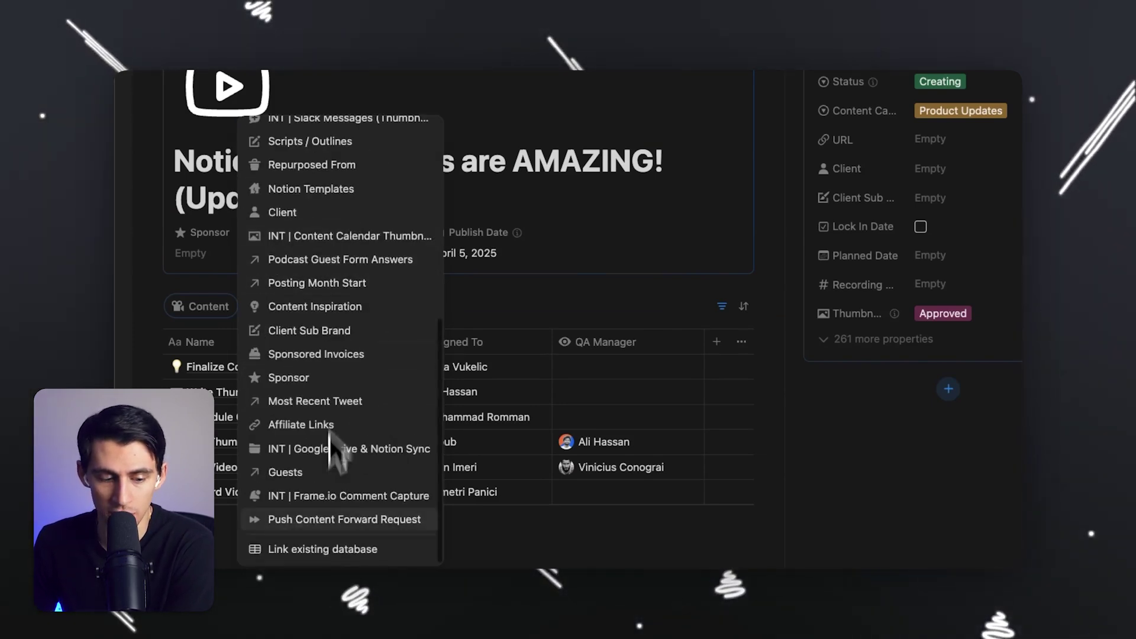
pyautogui.click(326, 548)
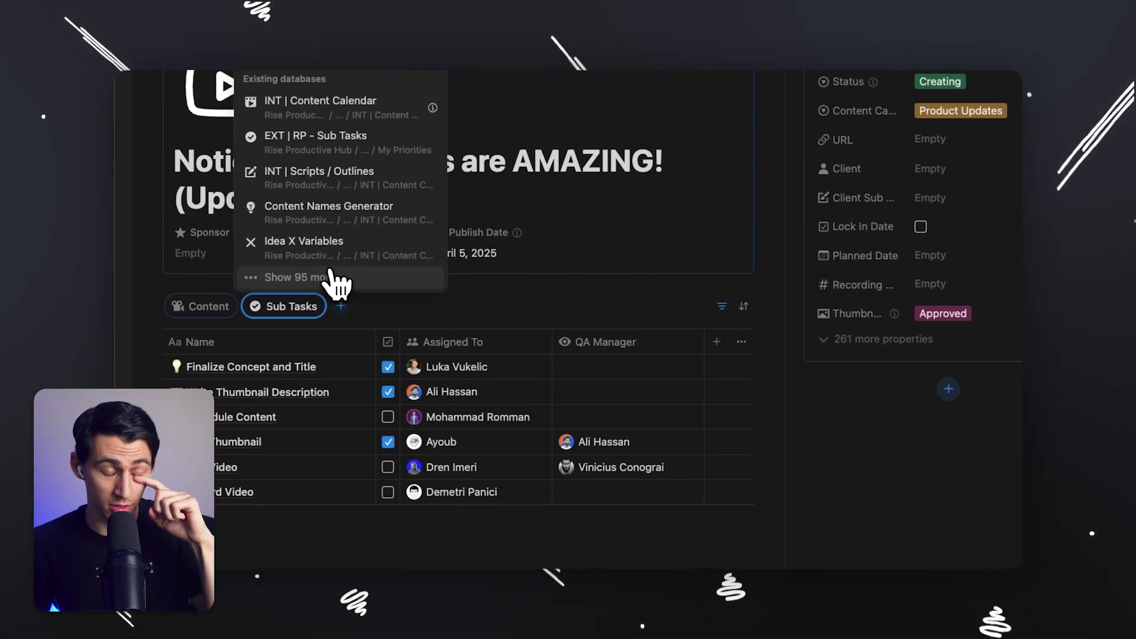
# Step: Add INT | Content Calendar as a tab, then delete that view again
pyautogui.click(333, 106)
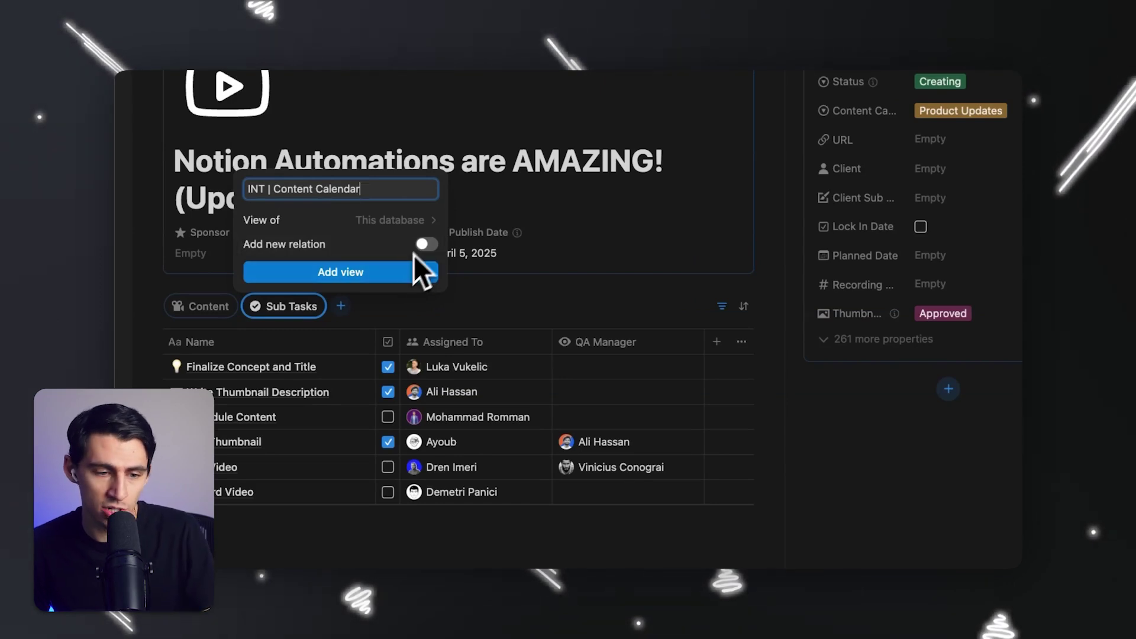
pyautogui.click(412, 278)
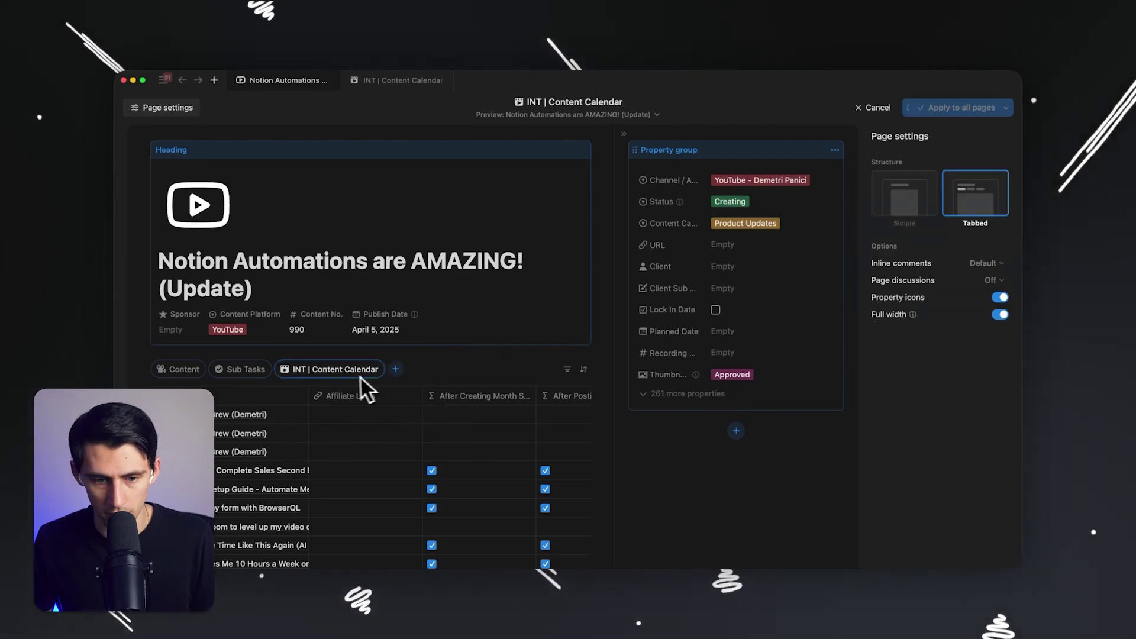
pyautogui.click(567, 368)
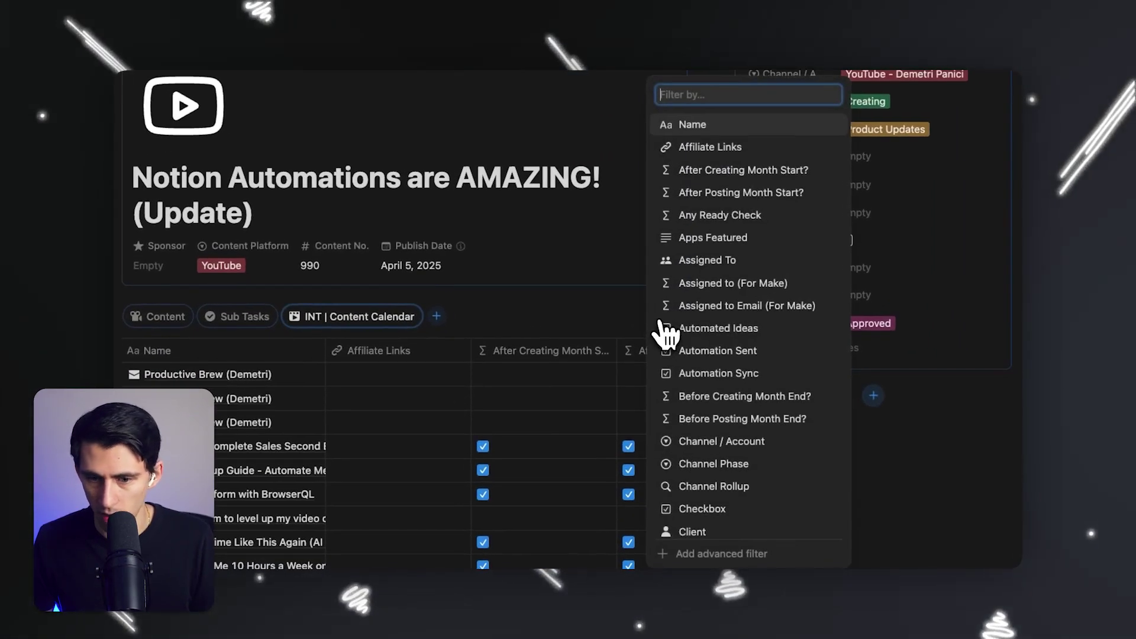
pyautogui.click(426, 391)
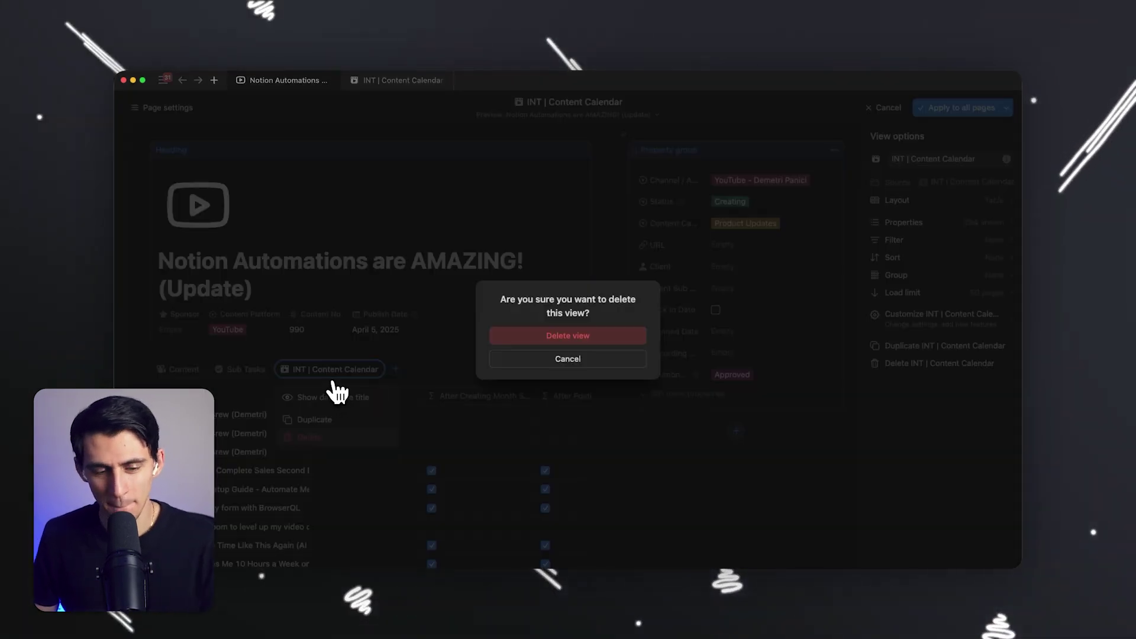
pyautogui.press('Return')
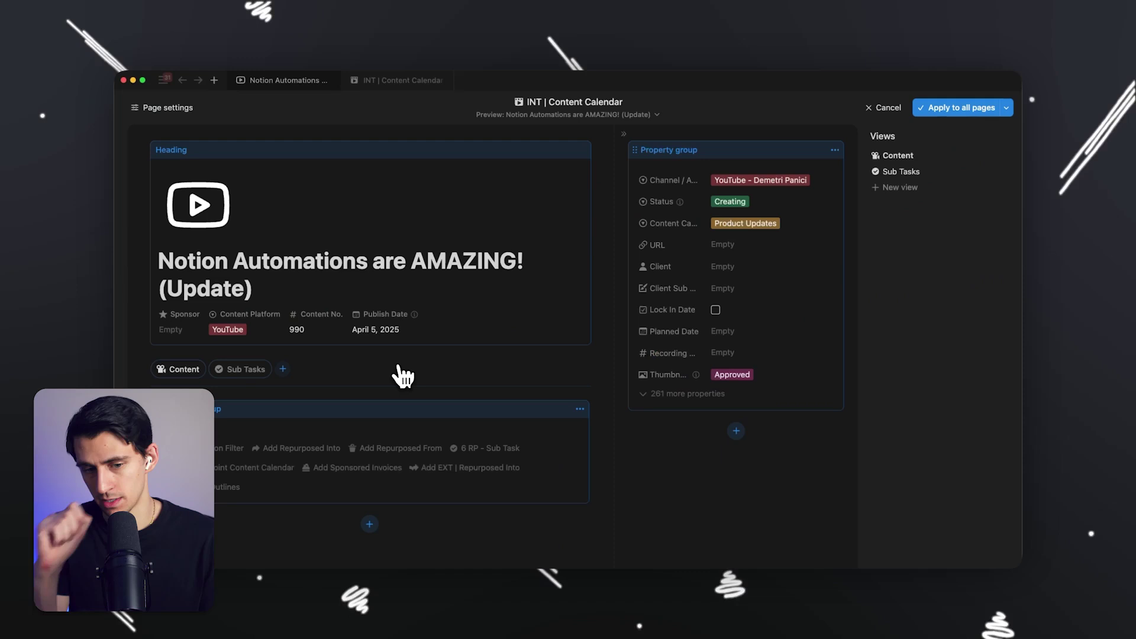
# Step: Add INT | Affiliate Links as a tab after Sub Tasks and apply it to all pages
pyautogui.click(282, 369)
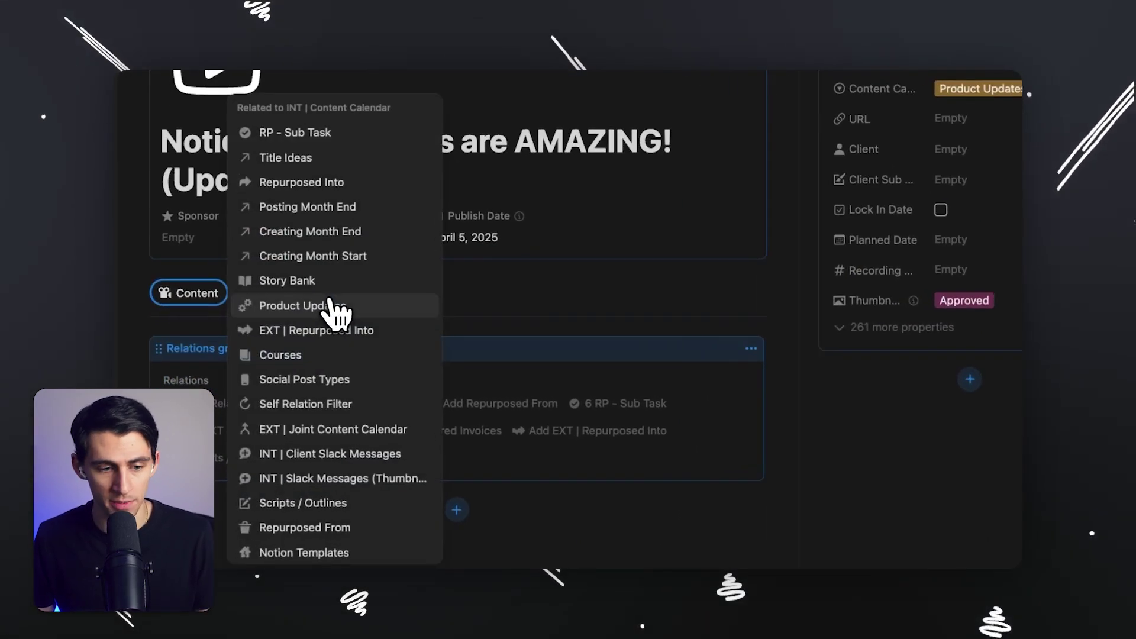
pyautogui.scroll(-10, 321, 385)
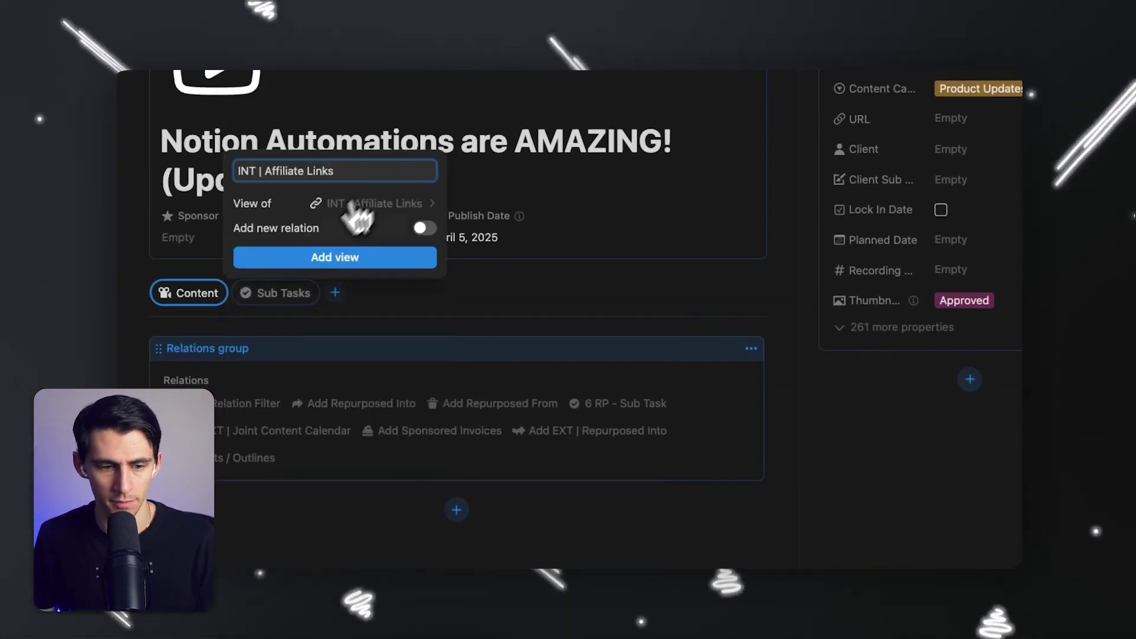
pyautogui.click(340, 257)
pyautogui.click(735, 258)
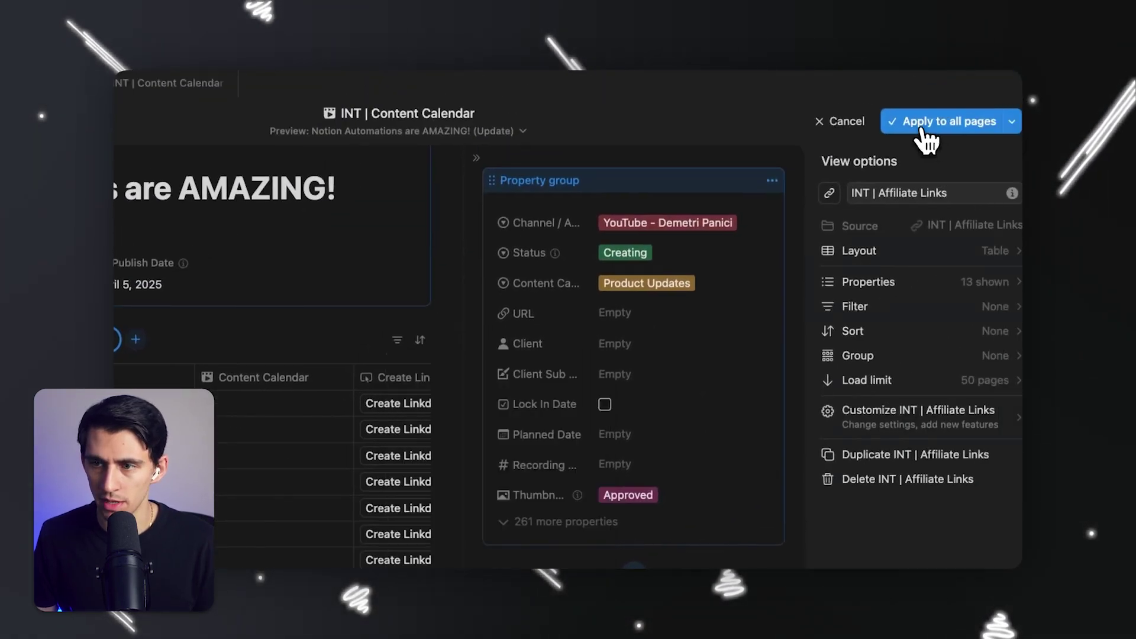
pyautogui.click(923, 129)
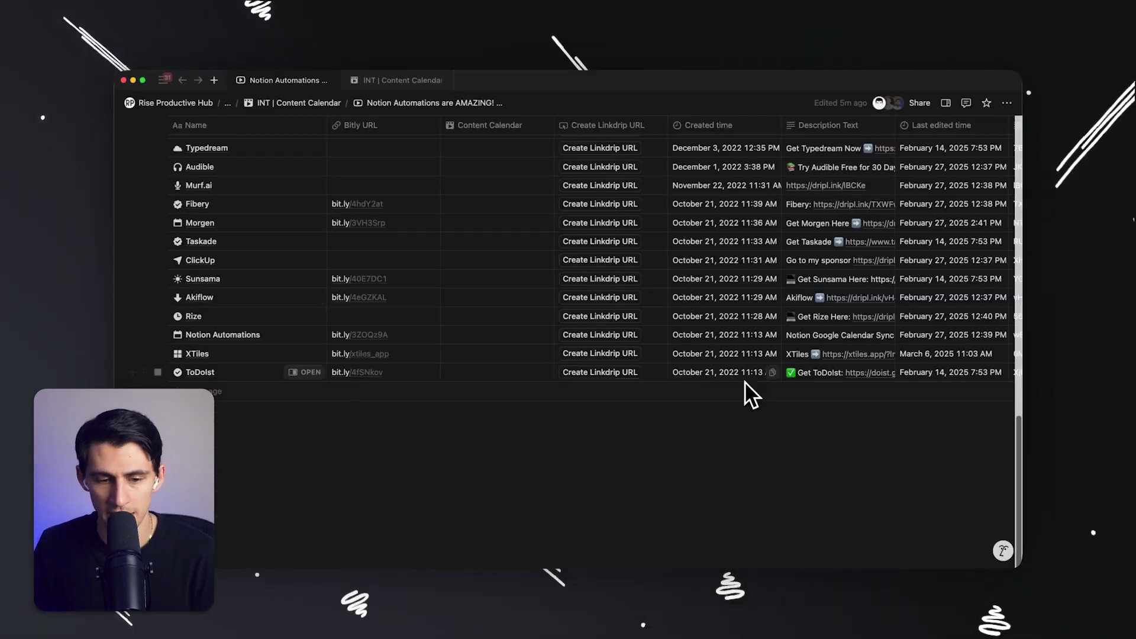
# Step: Check the Affiliate Links table's sort options and reopen the layout editor
pyautogui.scroll(15, 745, 381)
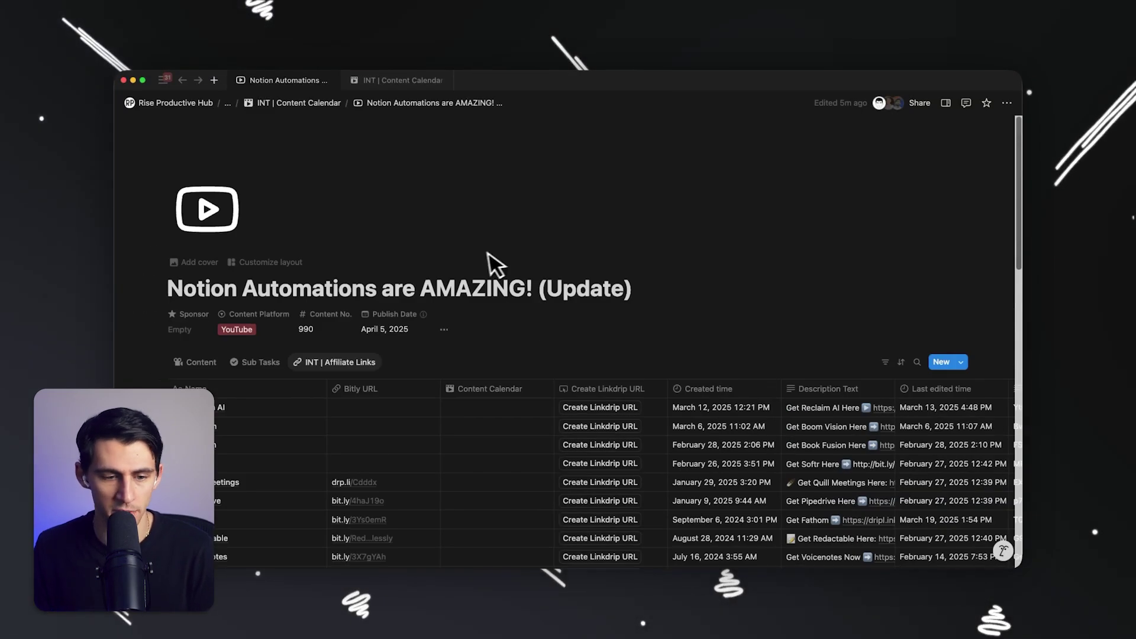
pyautogui.scroll(-15, 441, 370)
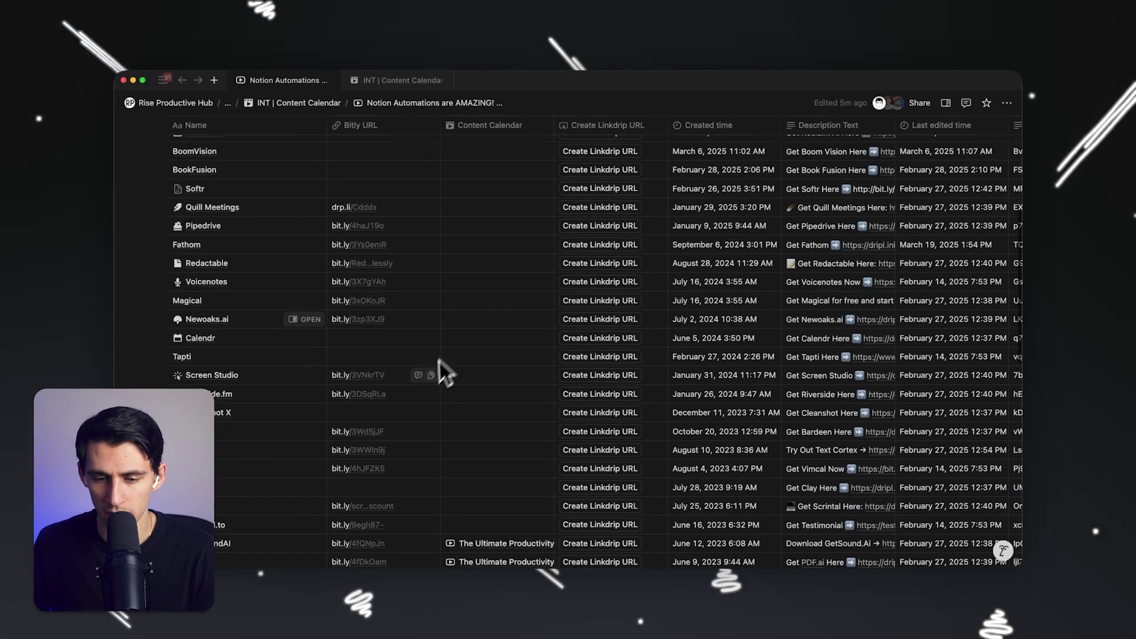
pyautogui.scroll(10, 598, 358)
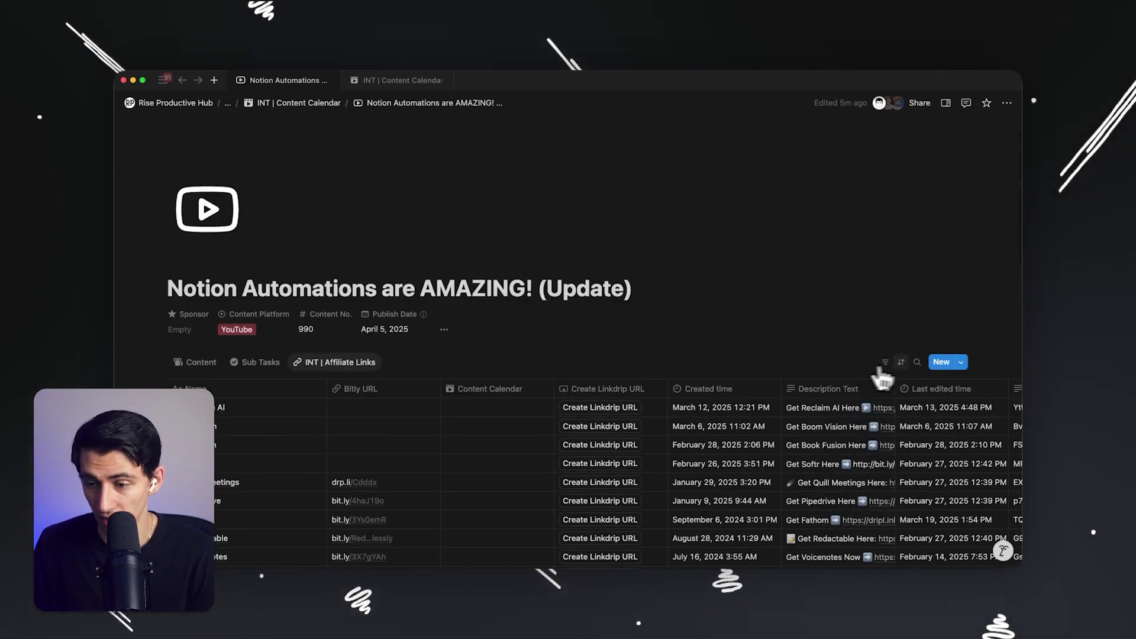
pyautogui.click(902, 362)
pyautogui.press('Escape')
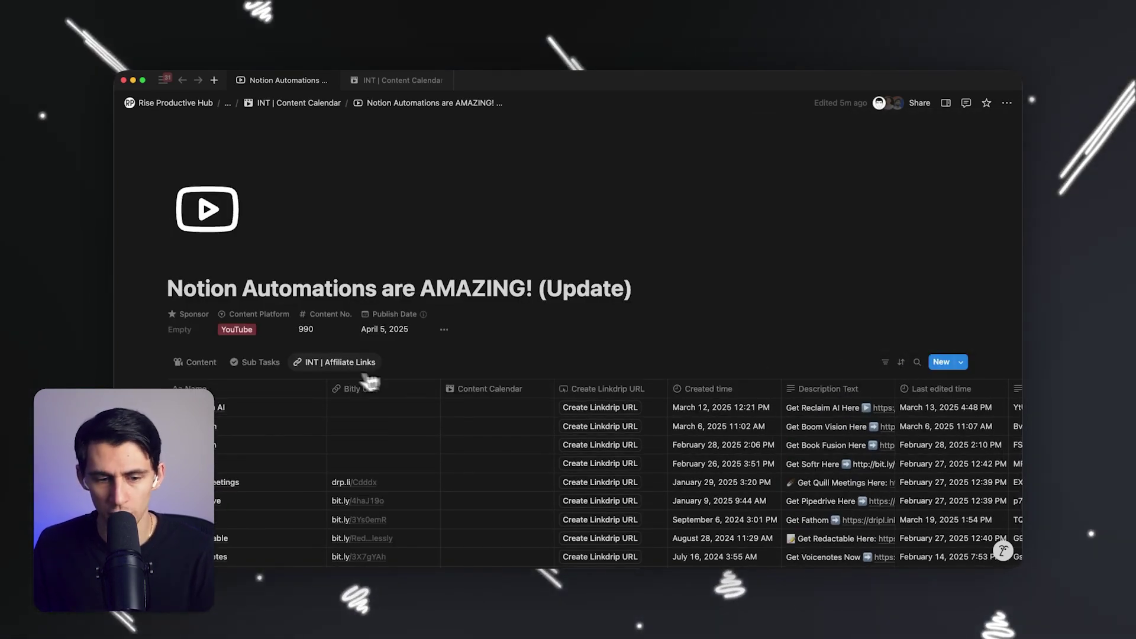
pyautogui.moveTo(345, 370)
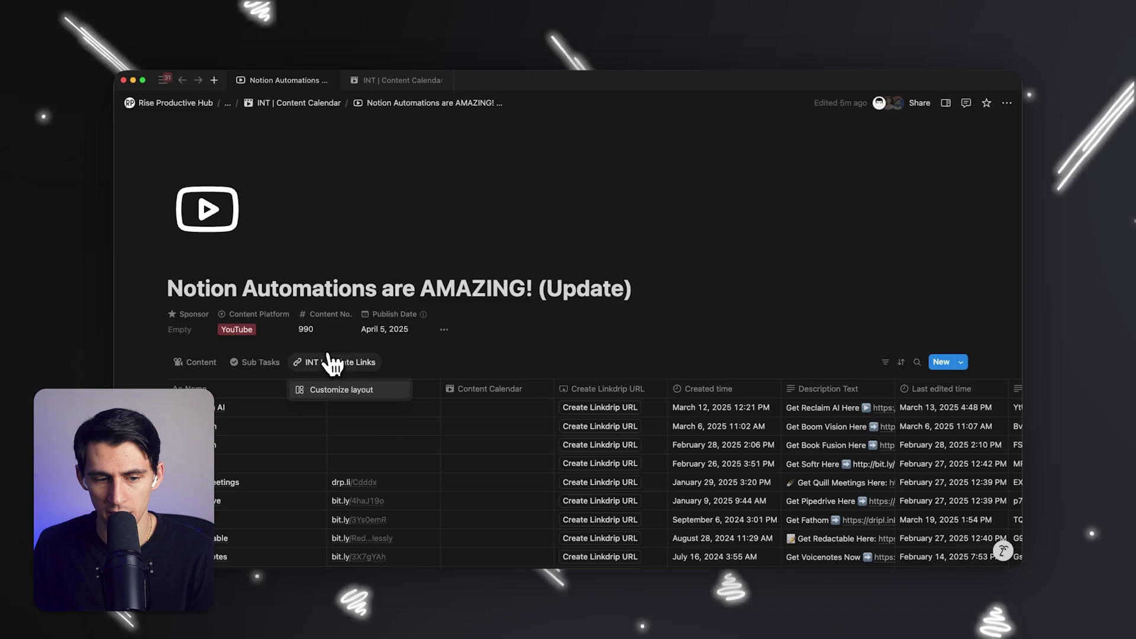
pyautogui.click(334, 389)
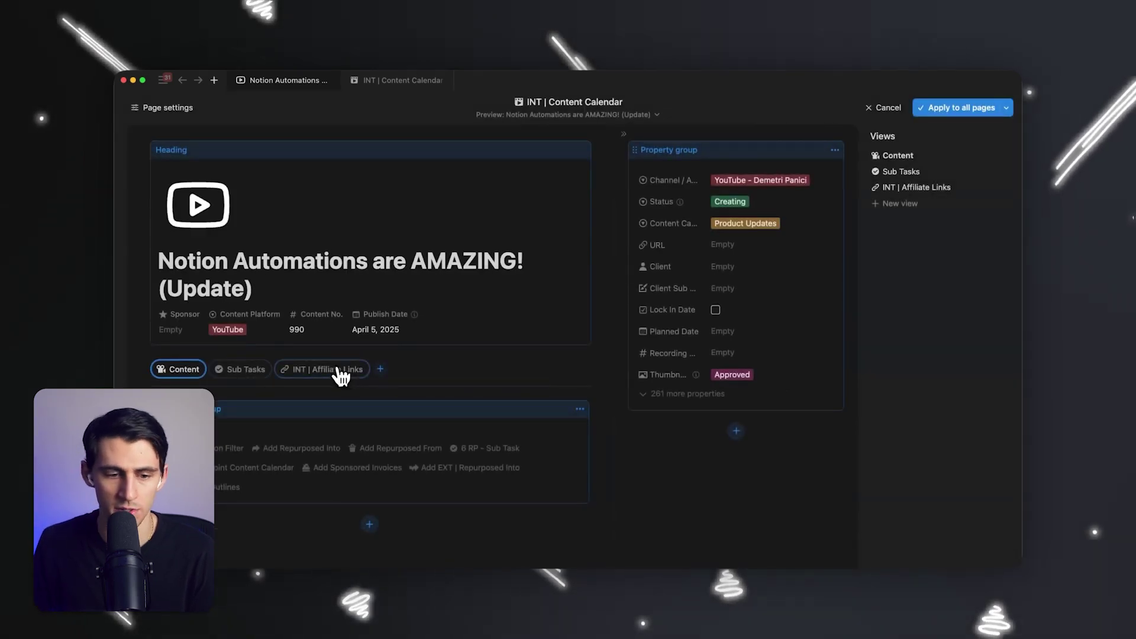
# Step: Rename the INT | Affiliate Links view to 'Affiliate Links'
pyautogui.click(336, 371)
pyautogui.click(336, 372)
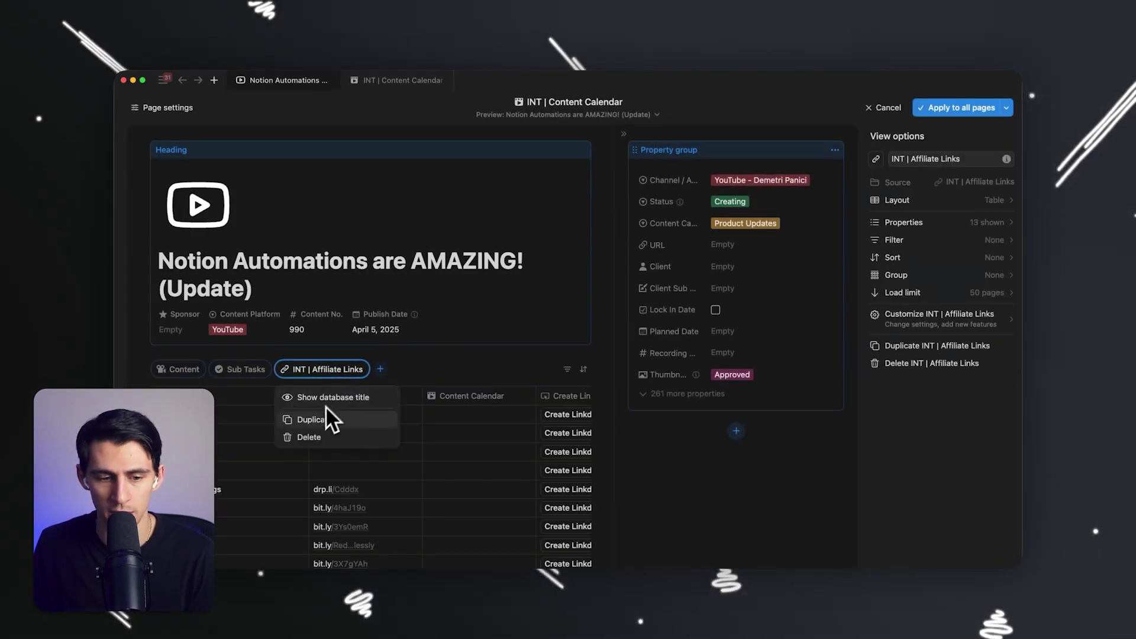
pyautogui.click(922, 159)
pyautogui.hotkey('ctrl', 'a')
pyautogui.write('A')
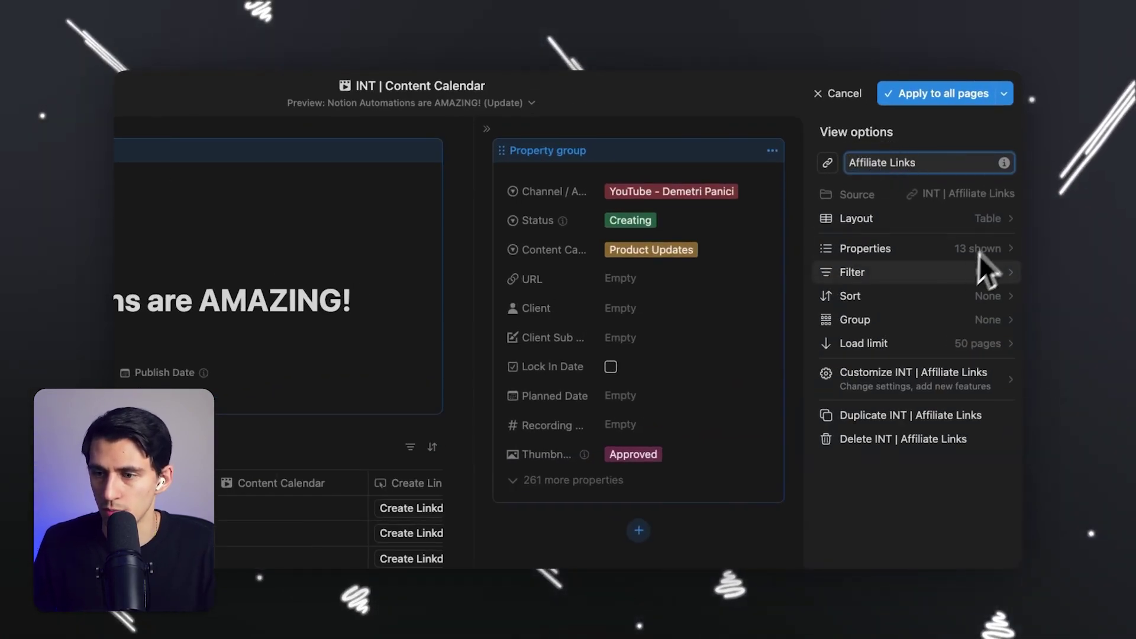
pyautogui.click(954, 223)
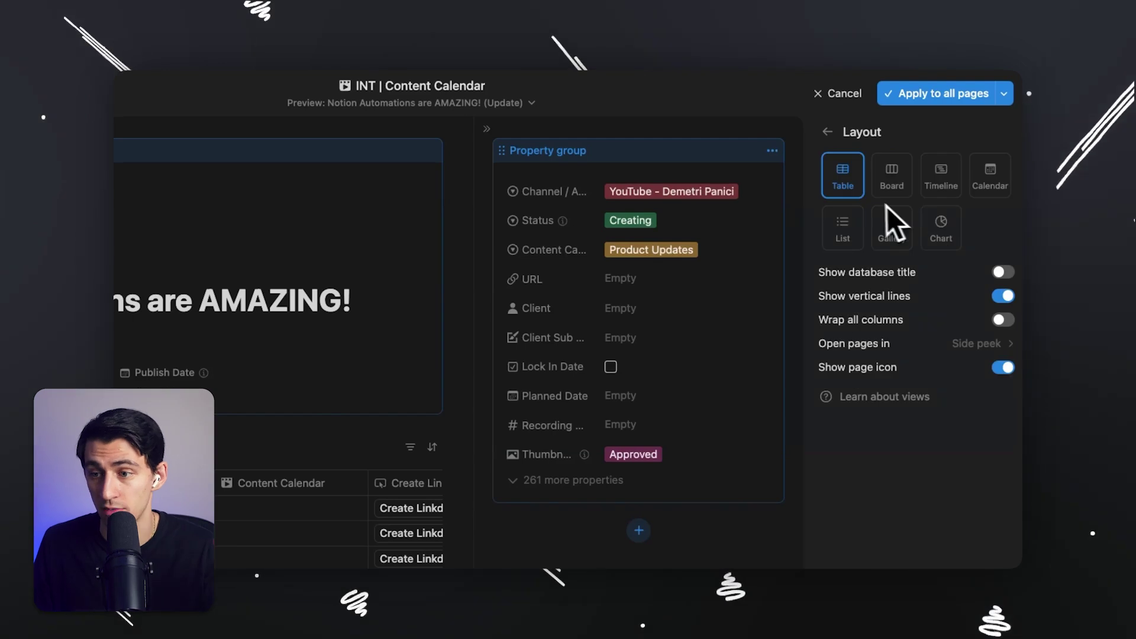
pyautogui.click(829, 133)
# Step: Hide the Content Calendar column, move Sponsors up, and apply to all pages
pyautogui.click(915, 247)
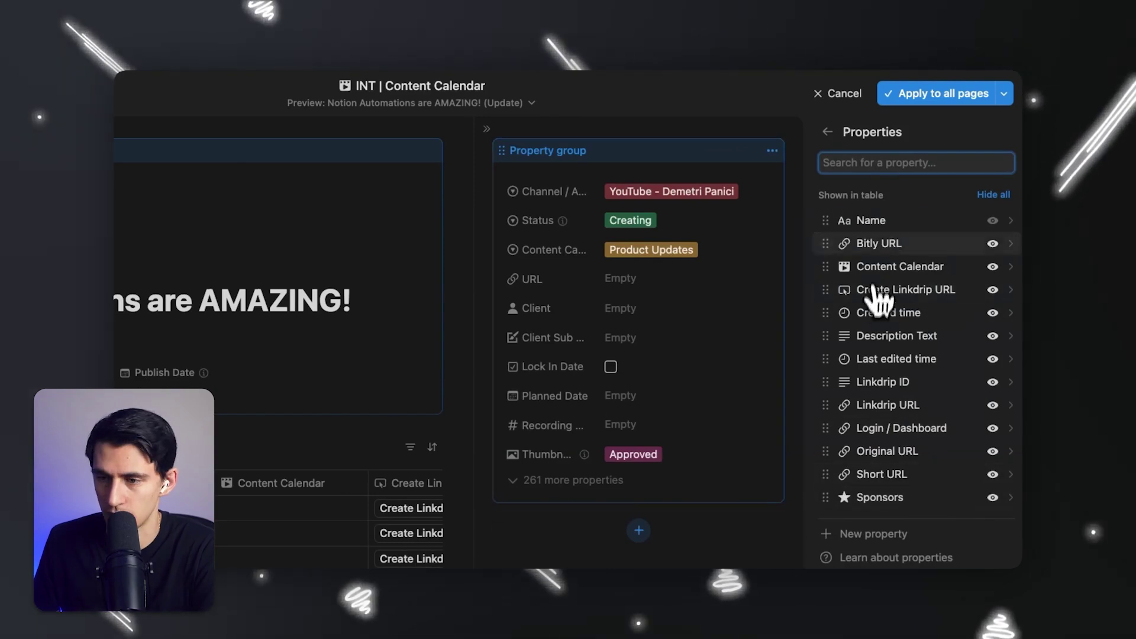
pyautogui.click(993, 267)
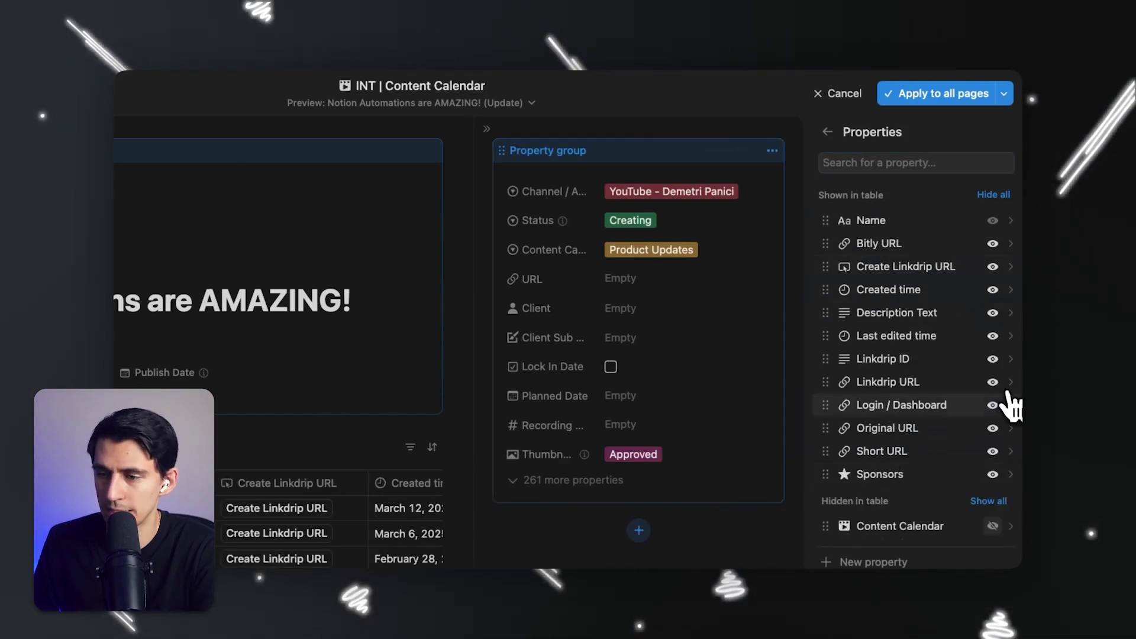
pyautogui.moveTo(938, 475); pyautogui.dragTo(978, 244)
pyautogui.click(941, 93)
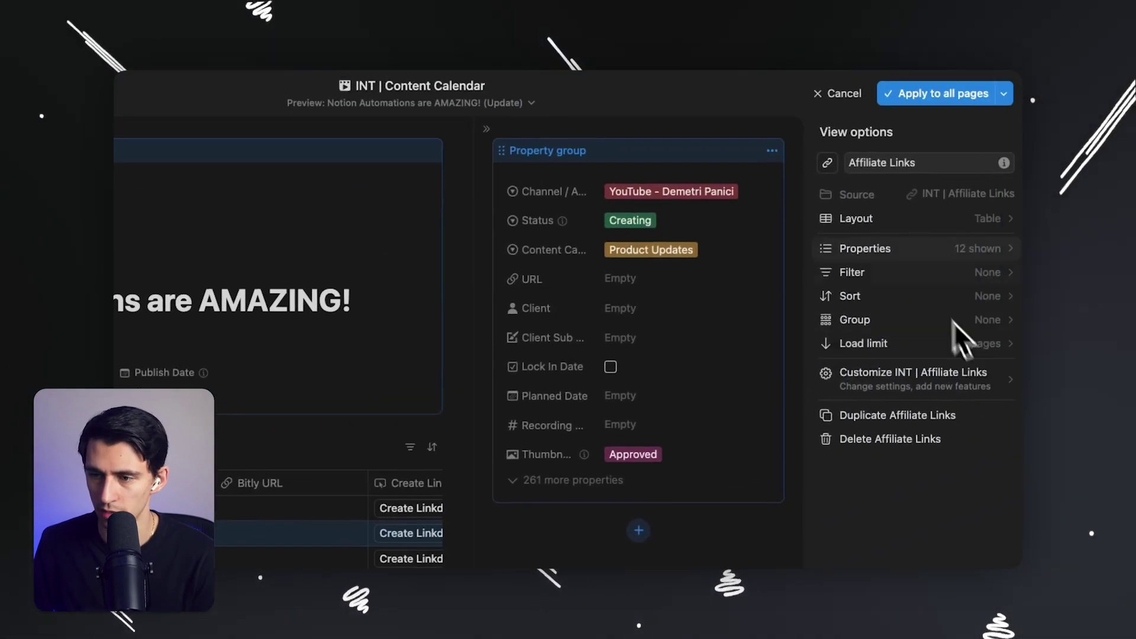
# Step: Hide Bitly URL, move Description Text higher, and place Original URL after Sponsors
pyautogui.click(947, 248)
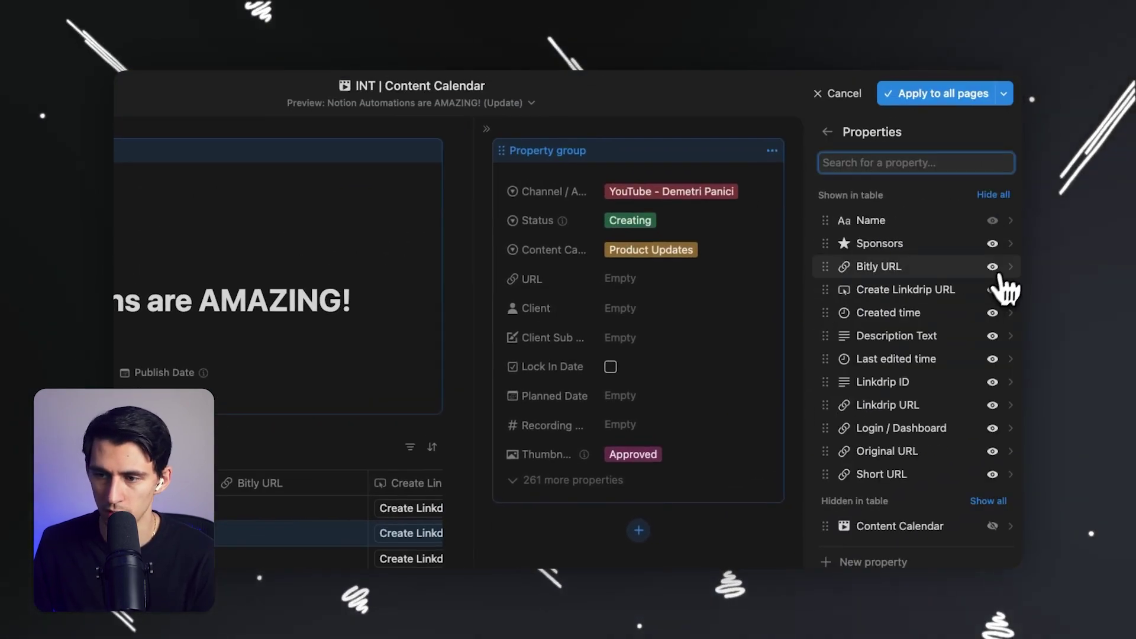
pyautogui.click(993, 267)
pyautogui.moveTo(925, 337)
pyautogui.mouseDown()
pyautogui.moveTo(914, 286)
pyautogui.moveTo(941, 293)
pyautogui.moveTo(933, 270)
pyautogui.moveTo(943, 294)
pyautogui.moveTo(913, 319)
pyautogui.mouseUp()
pyautogui.moveTo(878, 429); pyautogui.dragTo(885, 271)
# Step: Hide the Short URL column and apply the layout to all pages
pyautogui.click(992, 452)
pyautogui.click(942, 93)
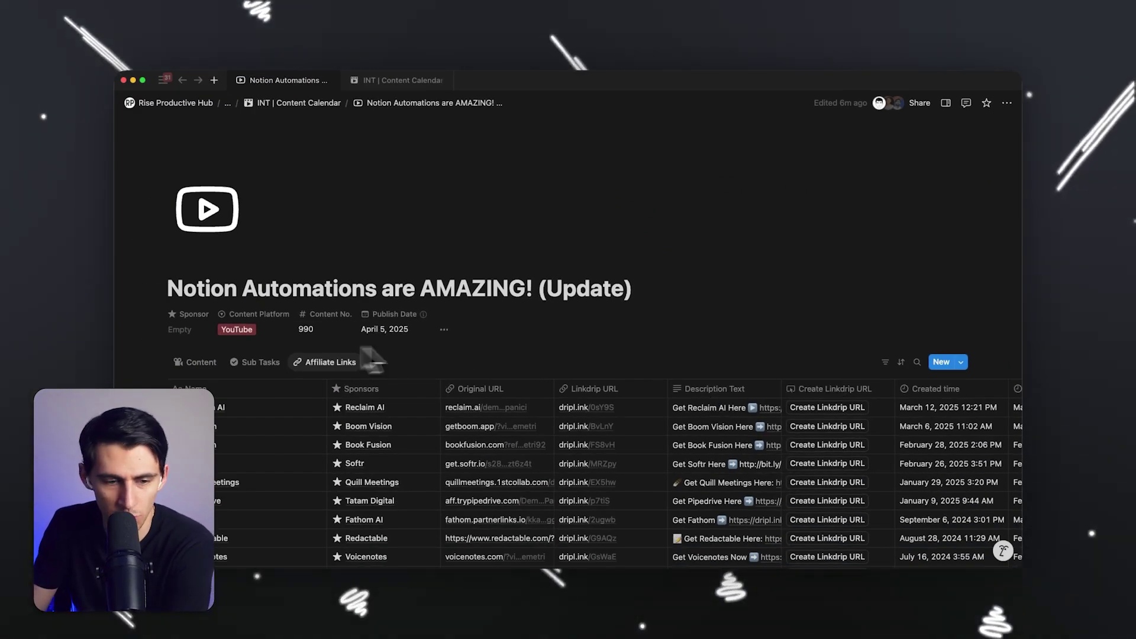
pyautogui.scroll(-15, 563, 386)
pyautogui.scroll(15, 826, 393)
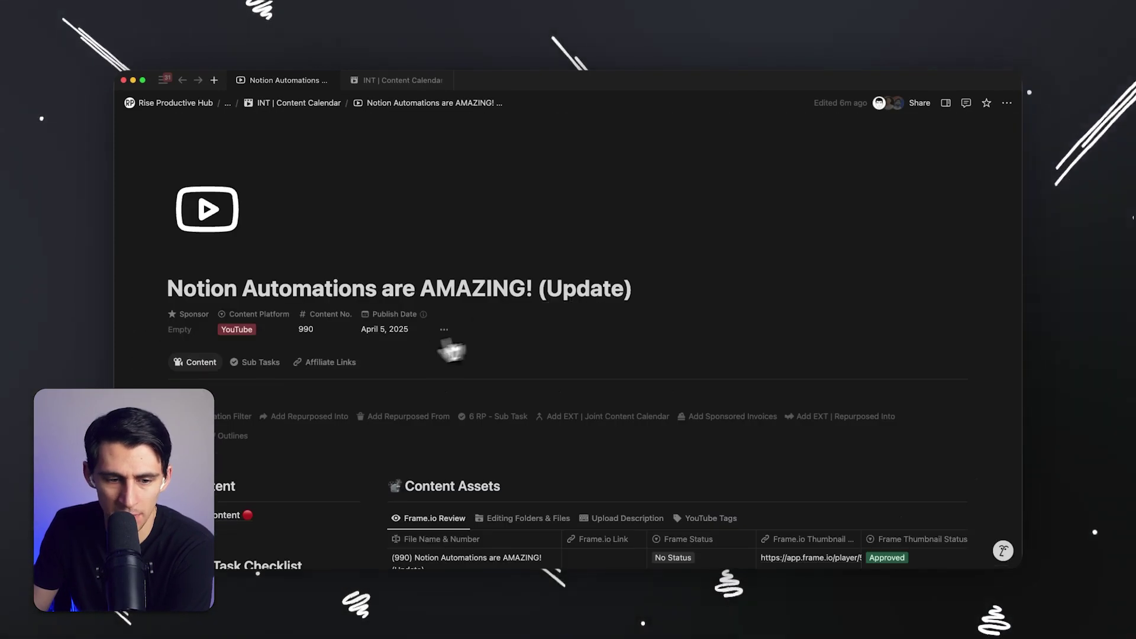
pyautogui.scroll(-6, 461, 367)
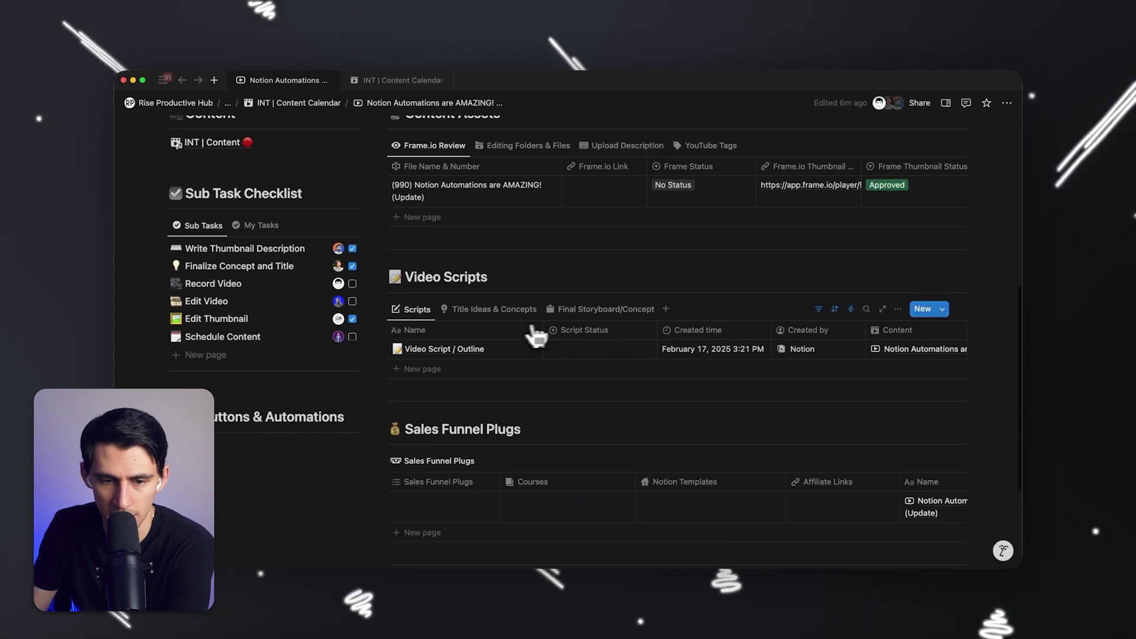
# Step: Browse the Video Scripts views: Title Ideas & Concepts, Final Storyboard/Concept, then back to Scripts
pyautogui.click(512, 309)
pyautogui.click(512, 310)
pyautogui.click(554, 309)
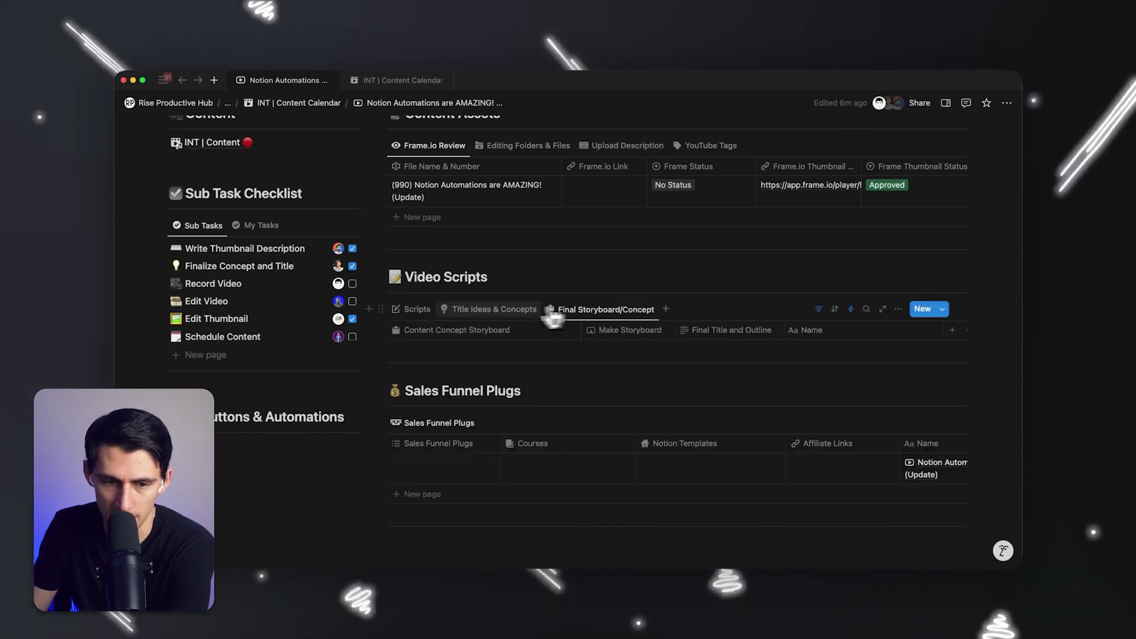
pyautogui.click(462, 309)
pyautogui.click(418, 309)
pyautogui.scroll(5, 698, 363)
pyautogui.scroll(-3, 694, 368)
pyautogui.scroll(5, 693, 368)
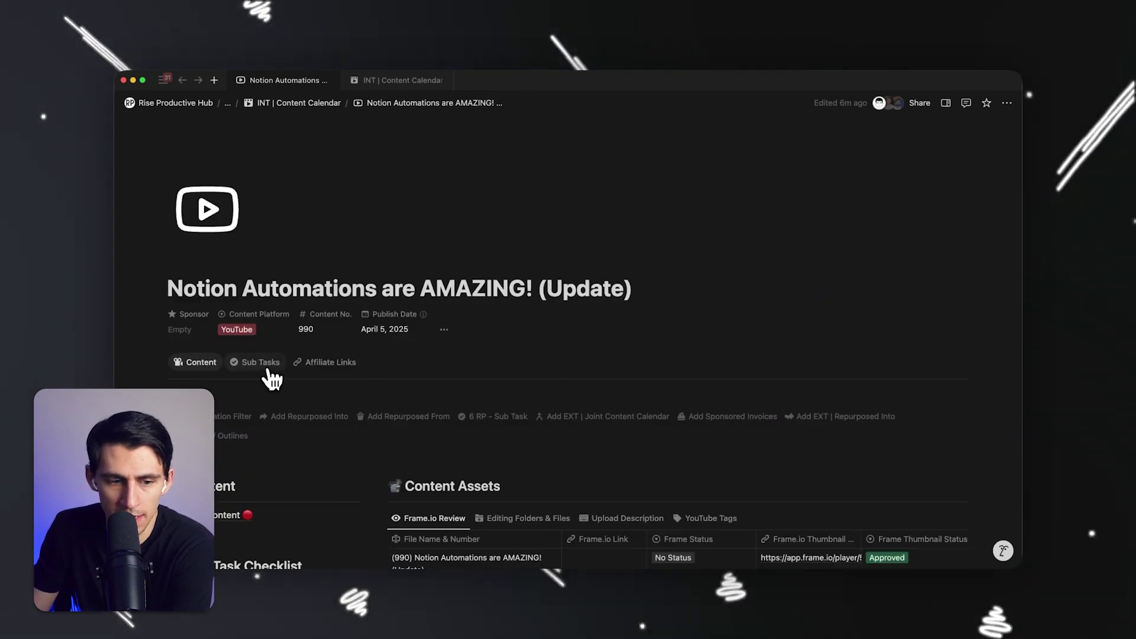
# Step: Show the Sub Tasks tab and reveal its Content (BAU): This page filter
pyautogui.click(268, 370)
pyautogui.scroll(-1, 571, 385)
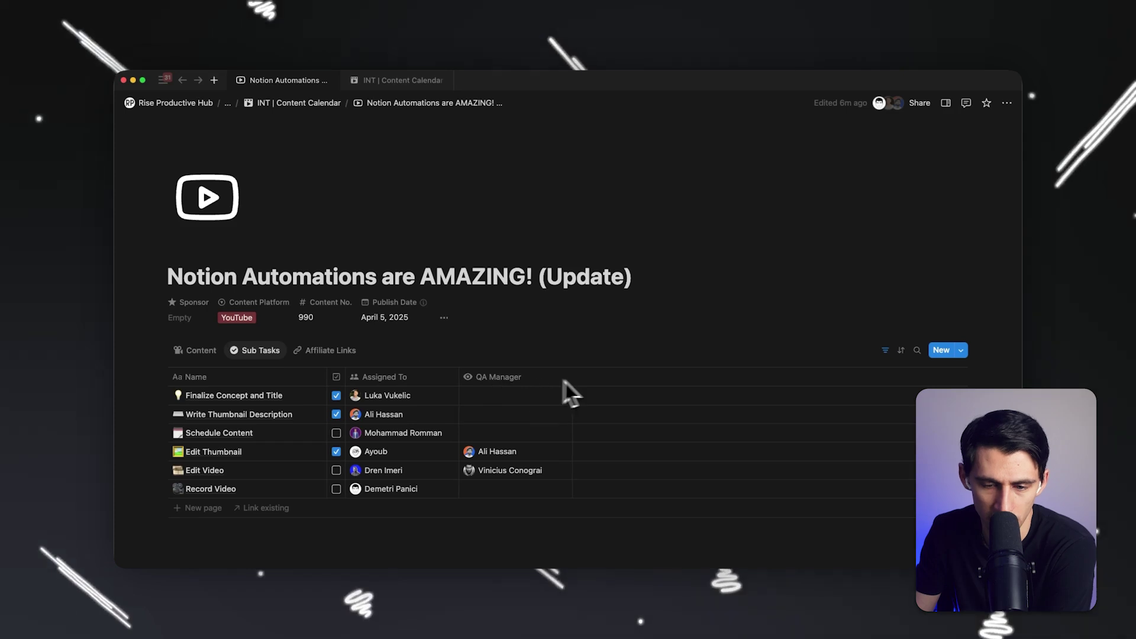
pyautogui.click(918, 349)
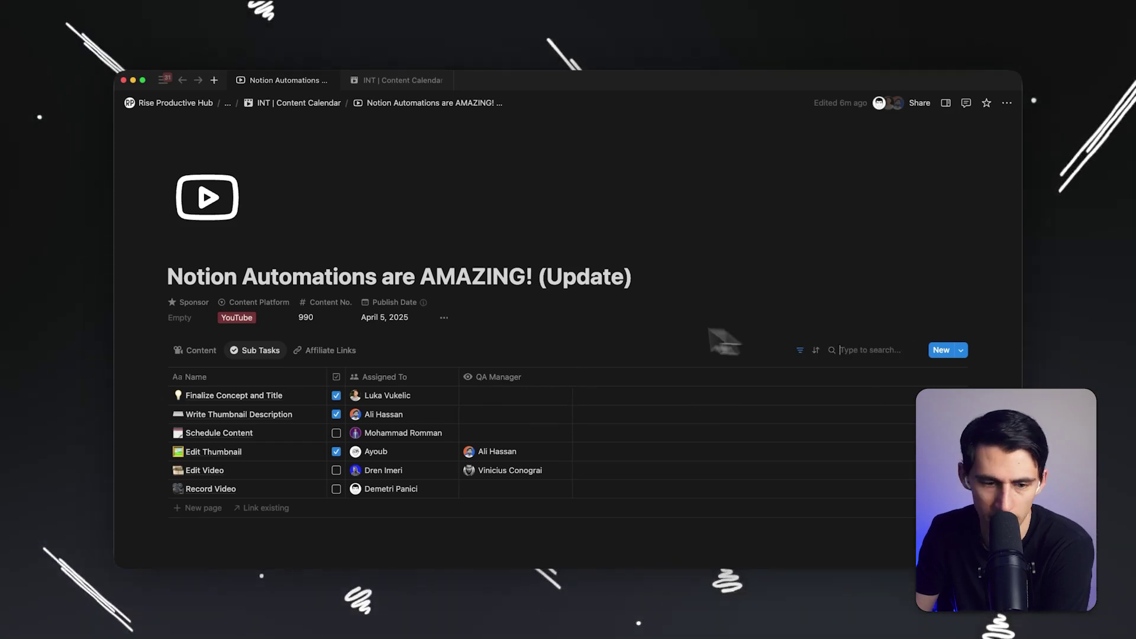
pyautogui.click(800, 350)
# Step: Check the Affiliate Links tab, then bring up Customize layout from the Sub Tasks tab
pyautogui.click(347, 359)
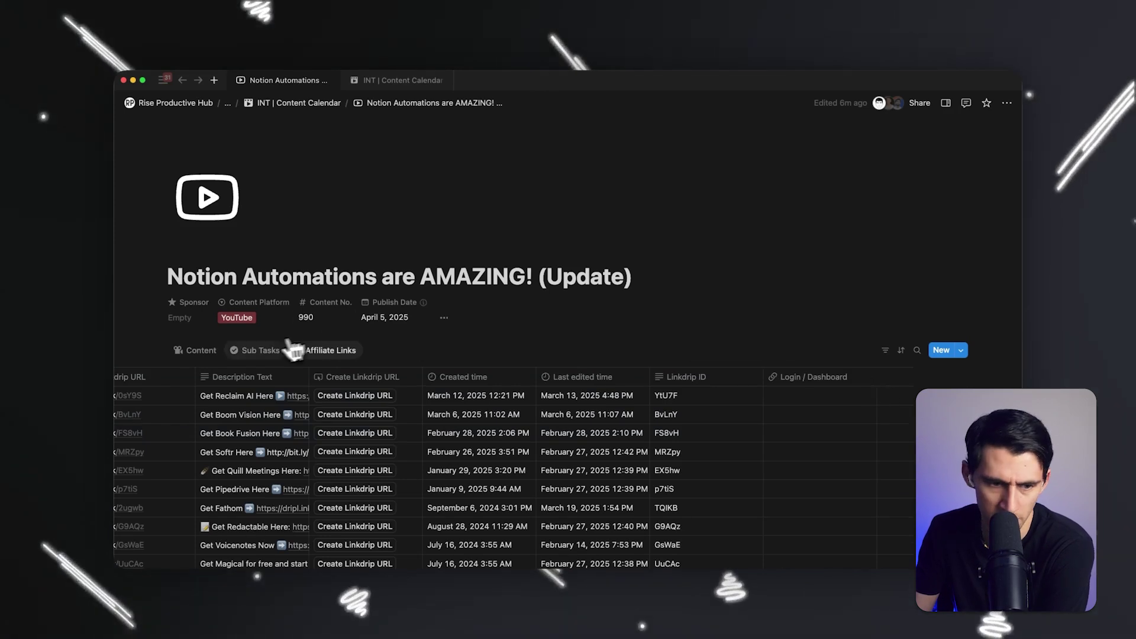
pyautogui.click(253, 363)
pyautogui.click(284, 377)
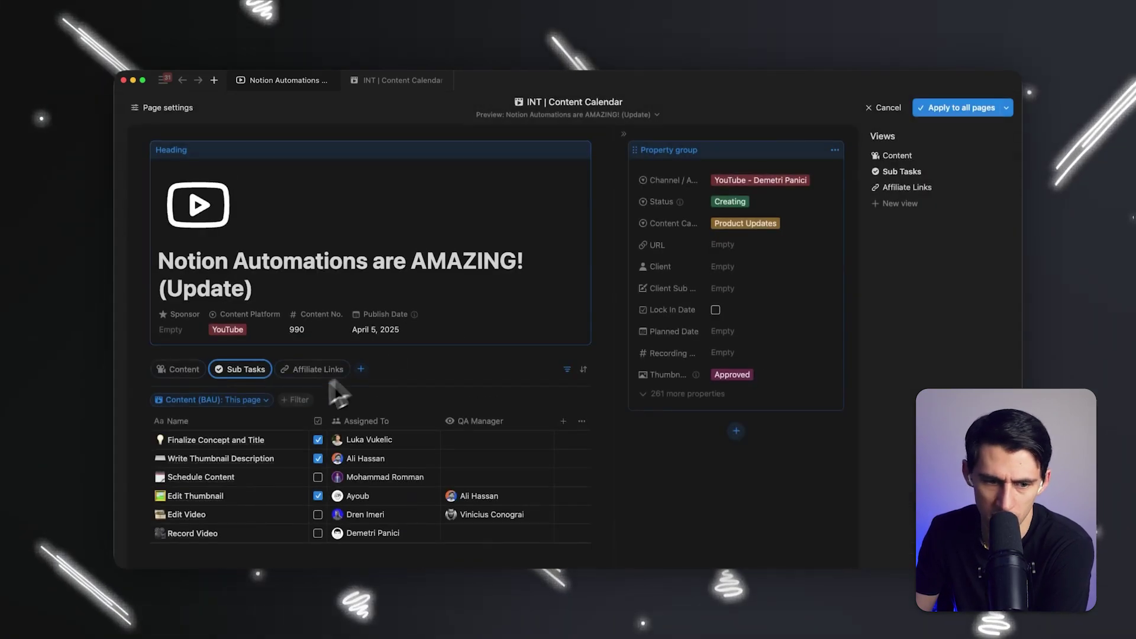
# Step: Convert the Sub Tasks Content (BAU) filter into a one-rule advanced filter
pyautogui.click(260, 403)
pyautogui.click(286, 163)
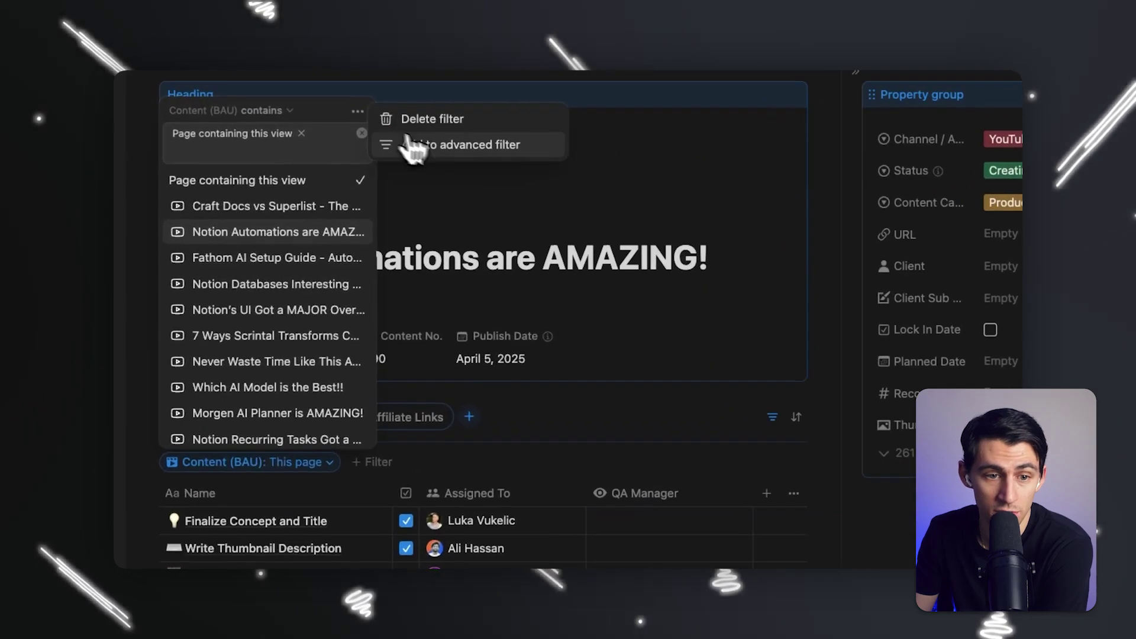
pyautogui.click(307, 185)
pyautogui.scroll(-4, 401, 482)
pyautogui.click(567, 293)
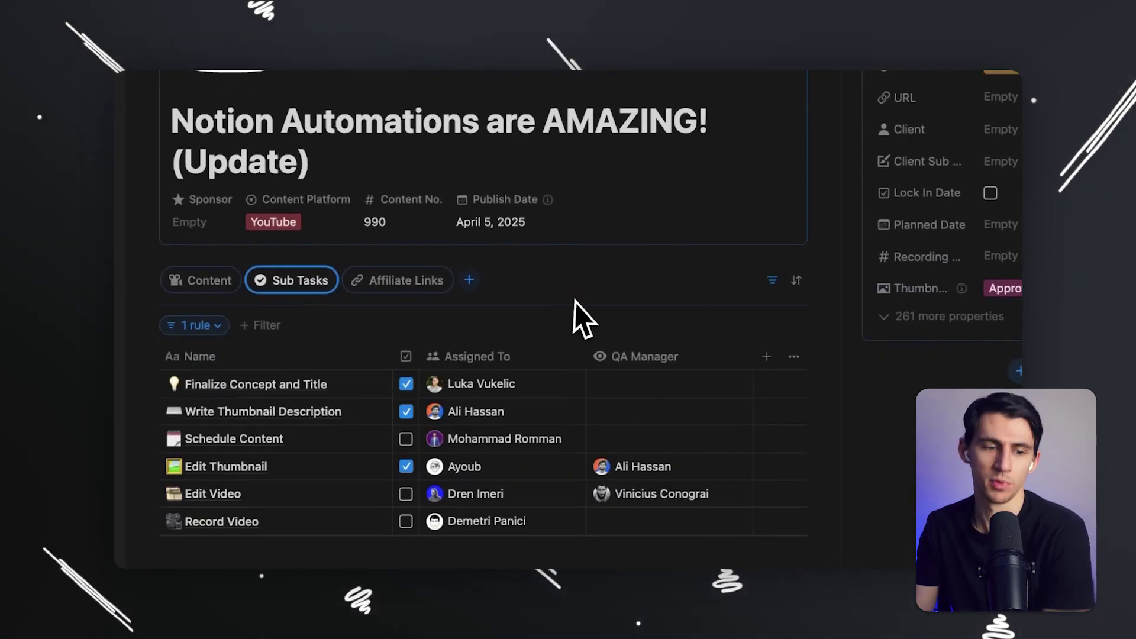
pyautogui.click(202, 325)
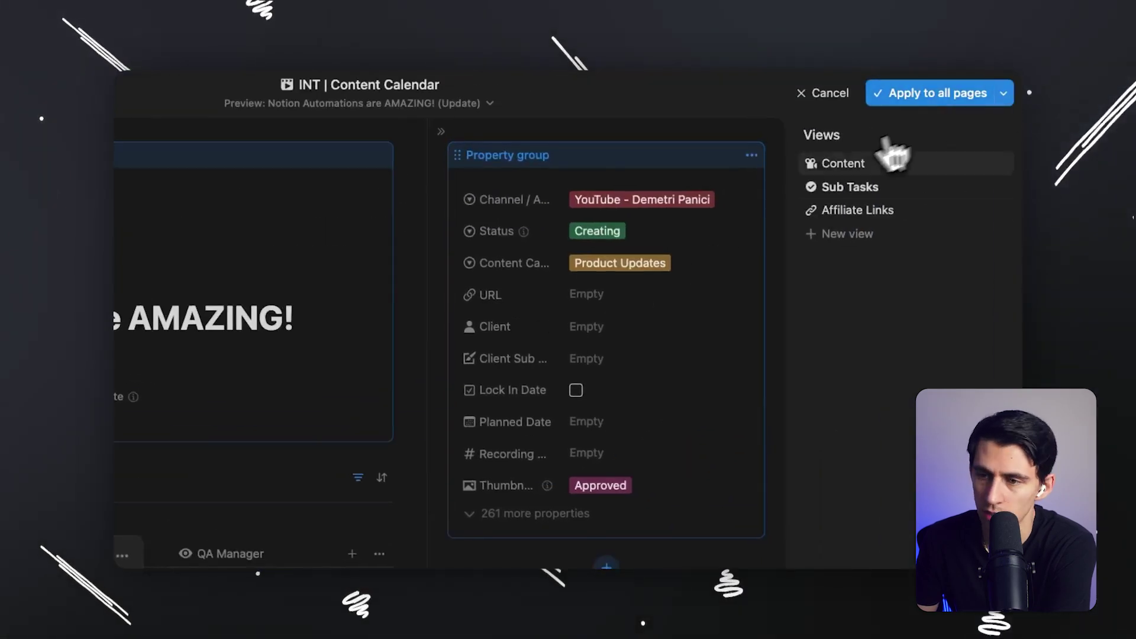
# Step: Review the Affiliate Links view settings, apply the layout to all pages, and return to Content
pyautogui.click(853, 211)
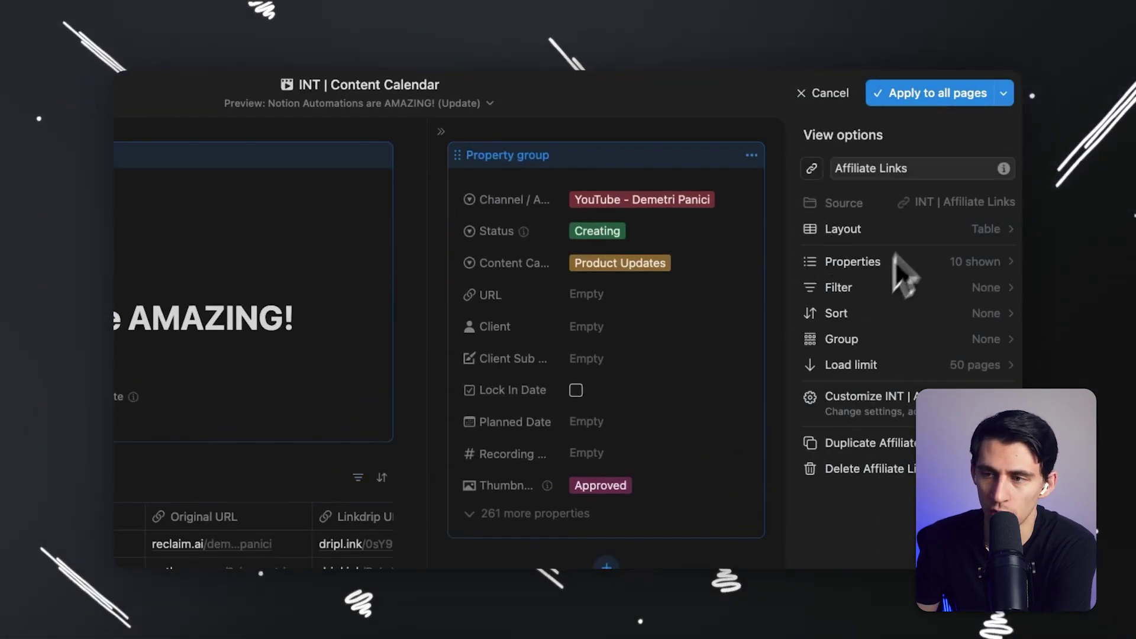
pyautogui.click(934, 94)
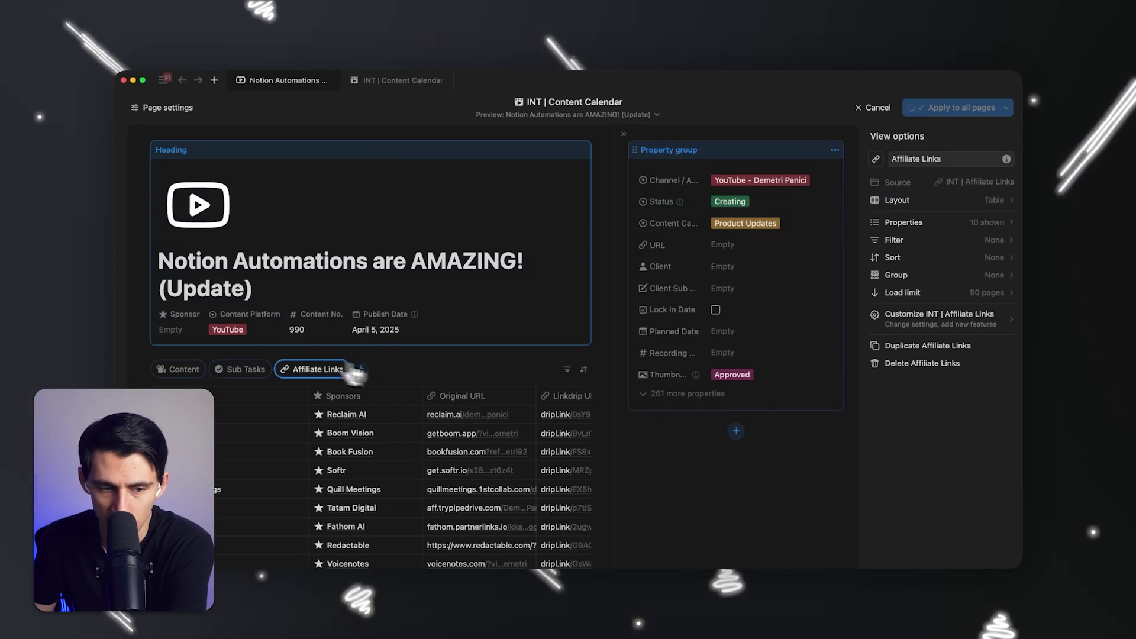
pyautogui.click(195, 362)
# Step: Scroll through the Content tab's Content Assets, Sub Task Checklist and Video Scripts sections
pyautogui.scroll(-5, 632, 468)
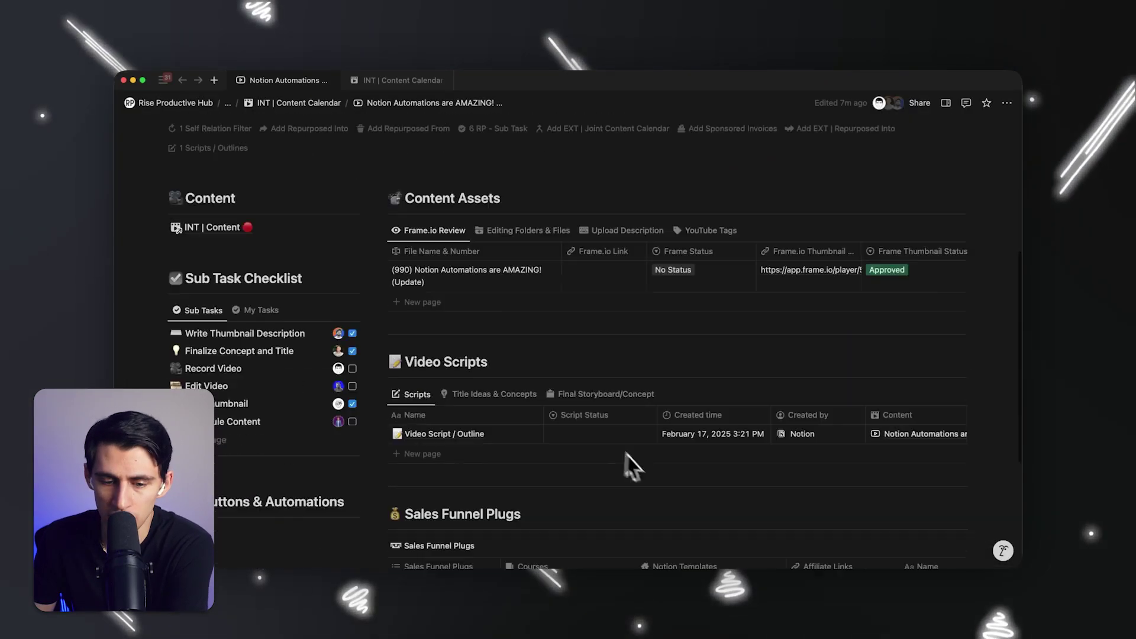
pyautogui.scroll(5, 347, 383)
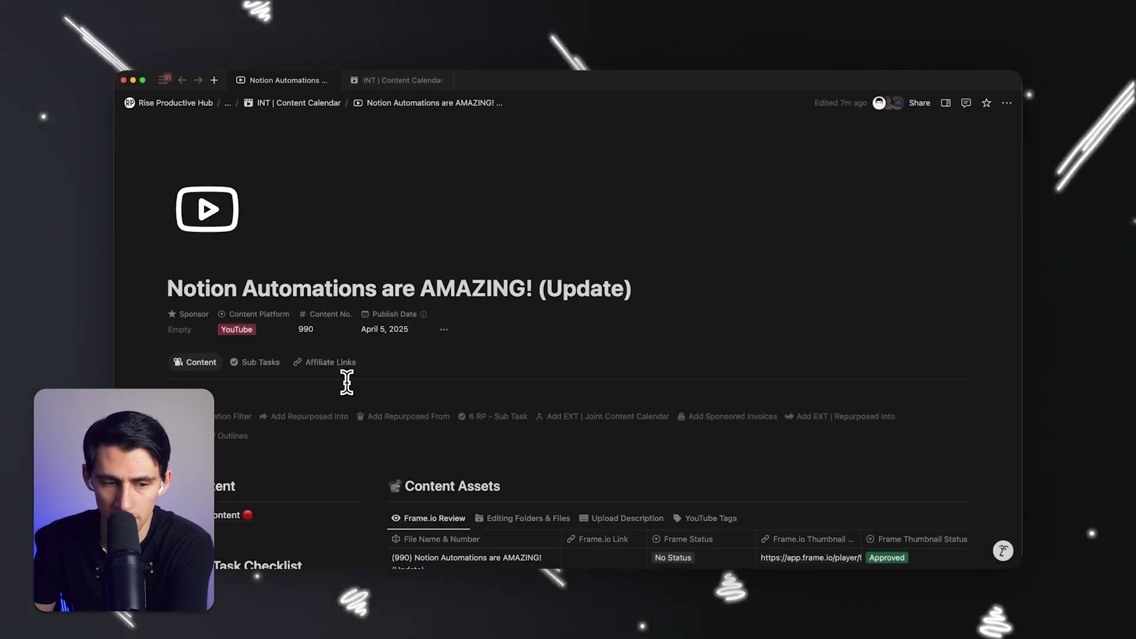
pyautogui.scroll(-3, 488, 421)
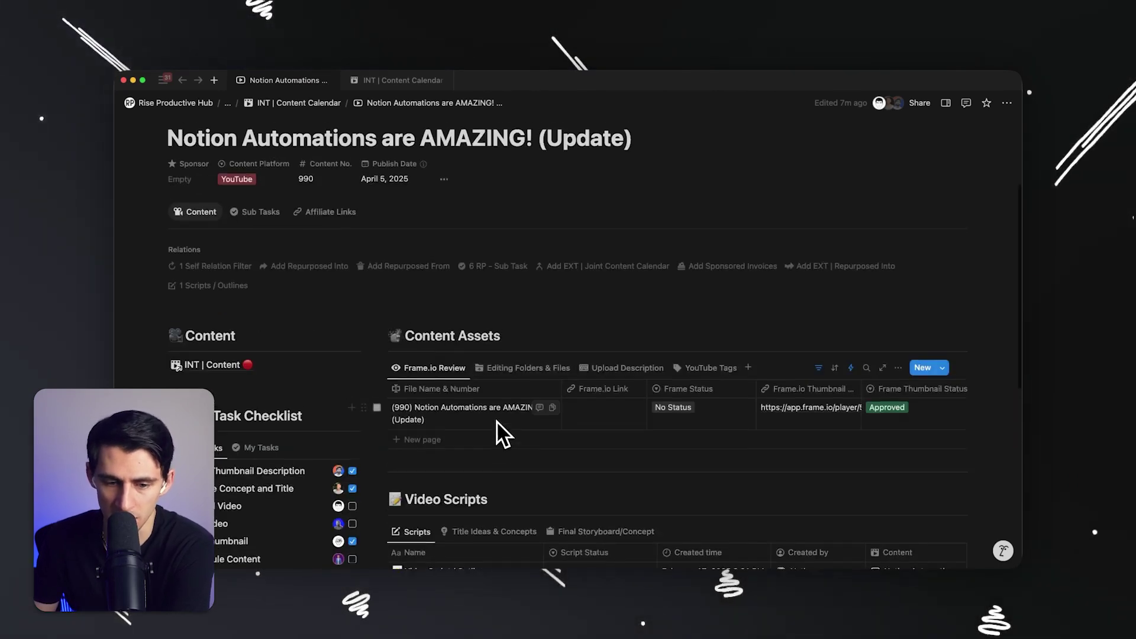
pyautogui.scroll(3, 496, 421)
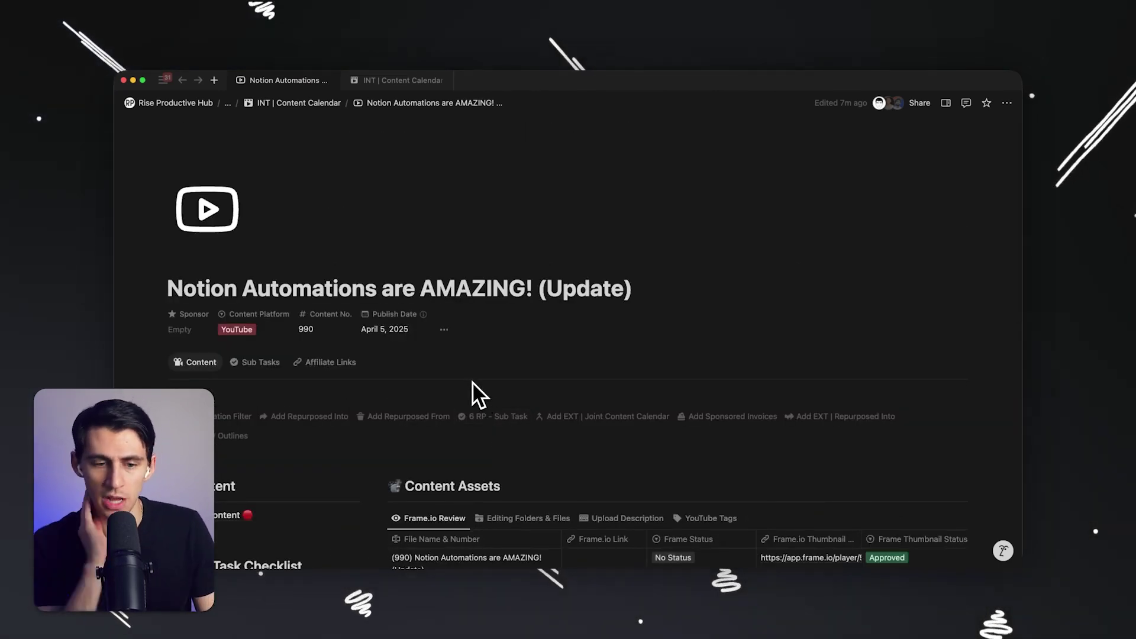
# Step: Enter Customize layout from the page's ••• menu and select the property group
pyautogui.click(1008, 104)
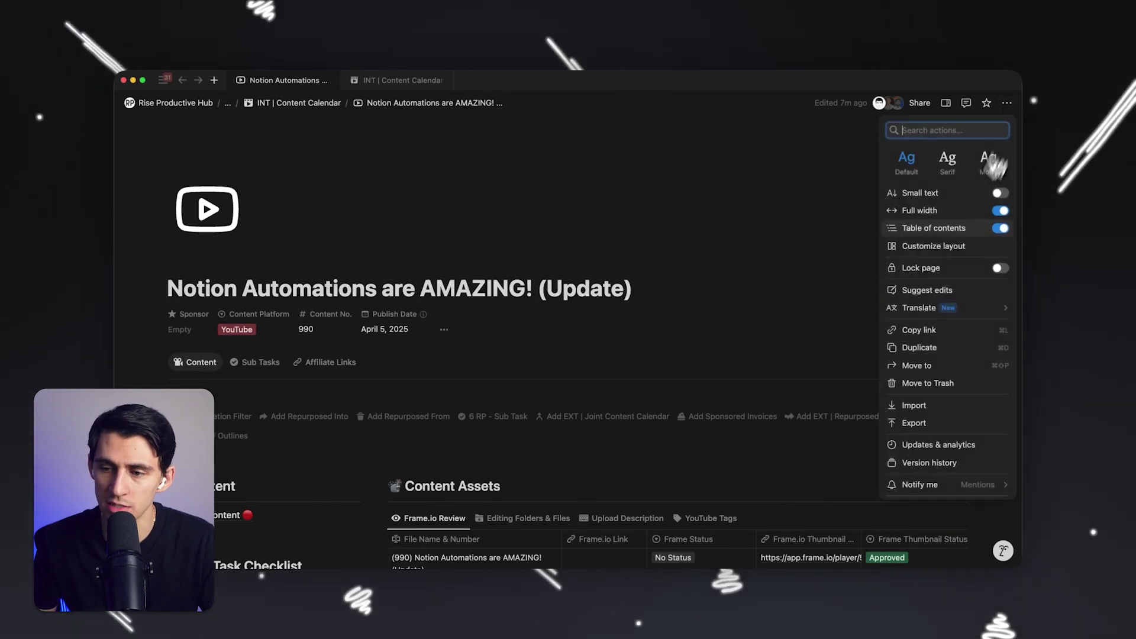
pyautogui.press('Return')
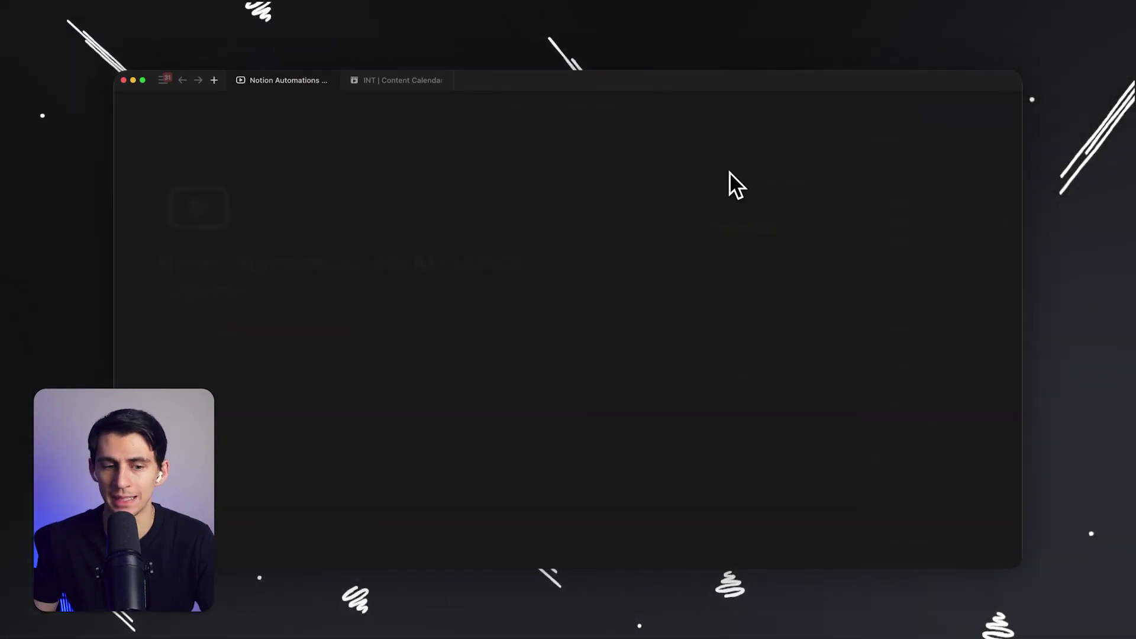
pyautogui.press('Tab')
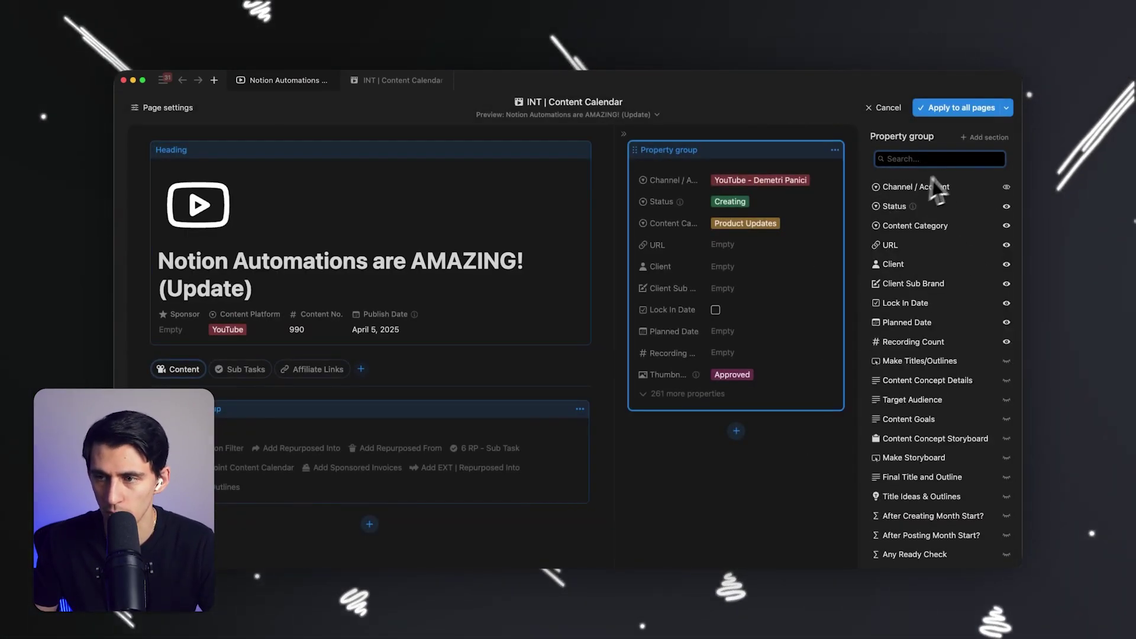
pyautogui.scroll(-5, 973, 281)
pyautogui.scroll(5, 968, 296)
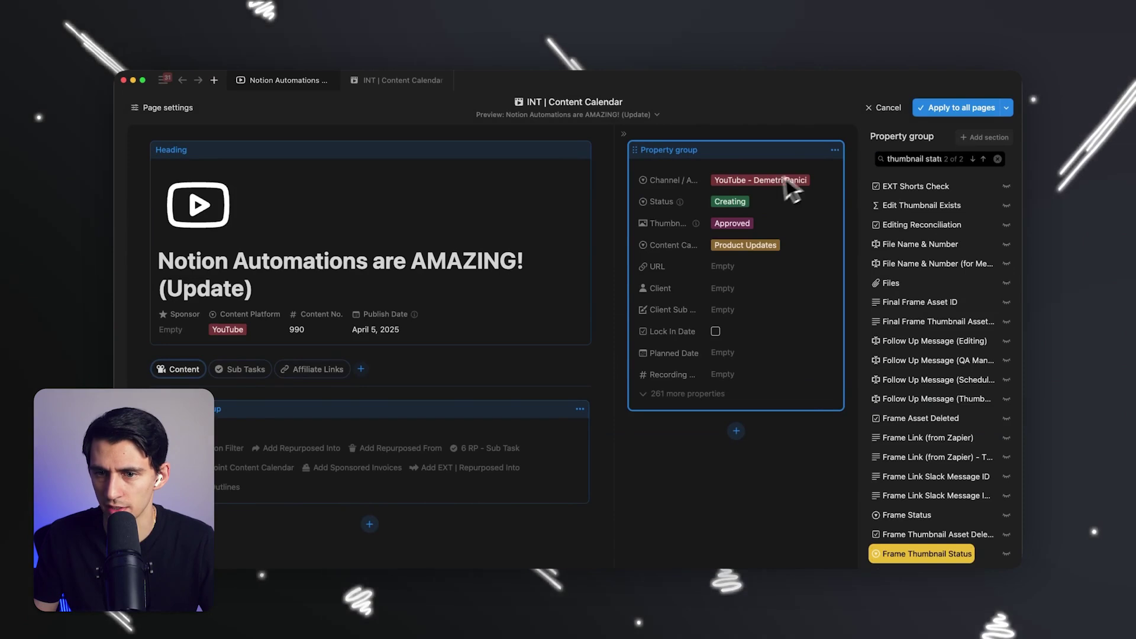
# Step: Add a 'Main Info' section to the property group and apply it to all pages
pyautogui.click(985, 138)
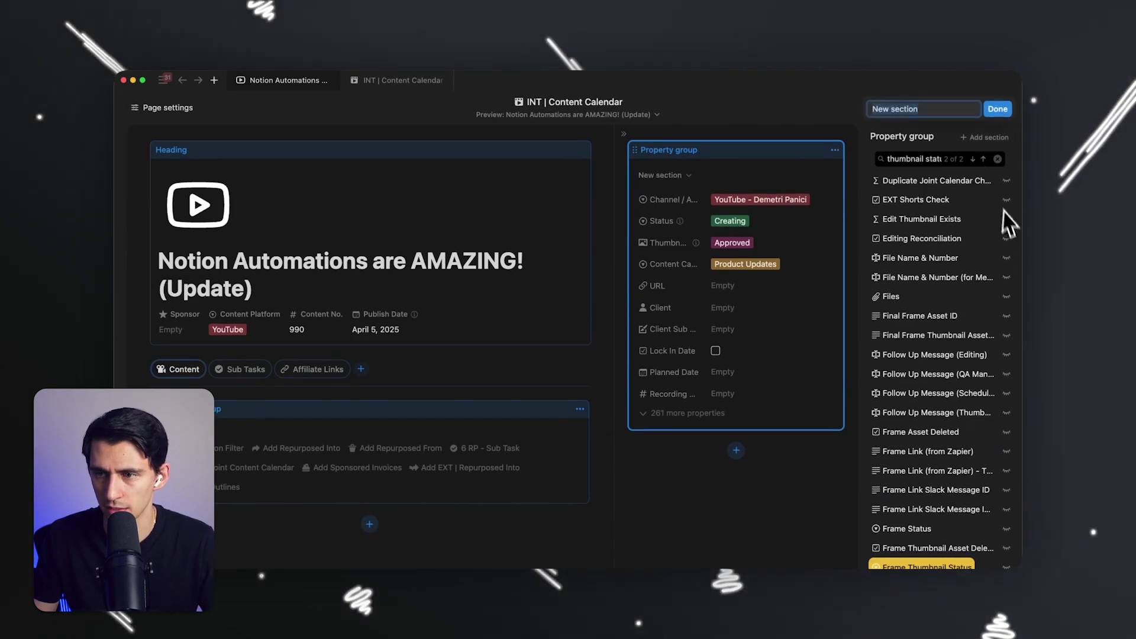
pyautogui.write('Main Info')
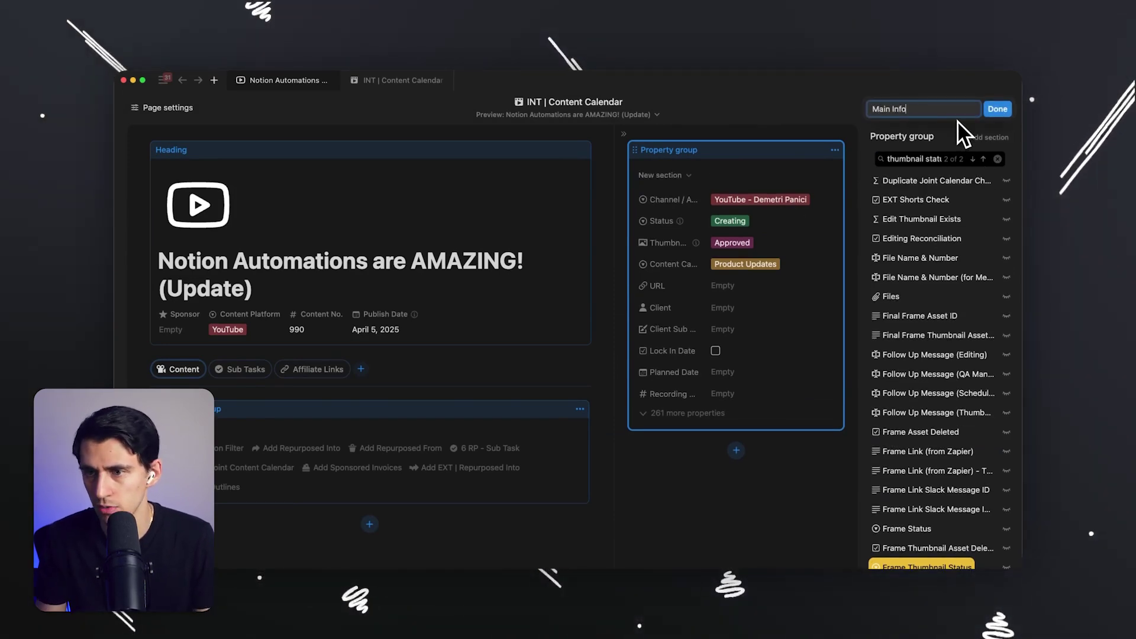
pyautogui.press('Return')
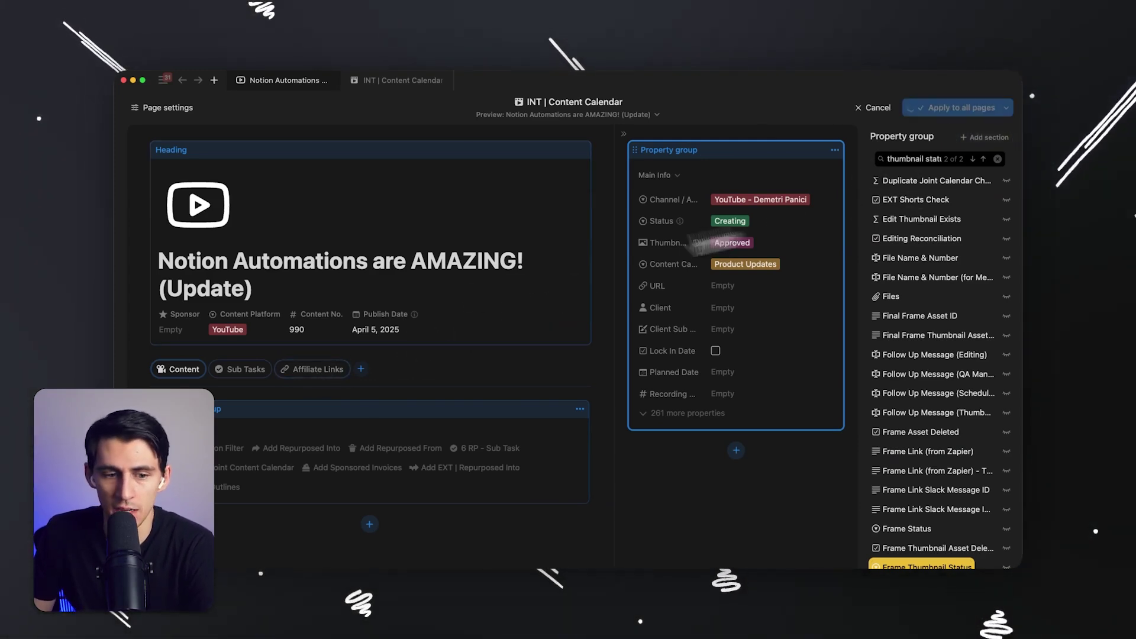
pyautogui.click(249, 365)
pyautogui.click(201, 363)
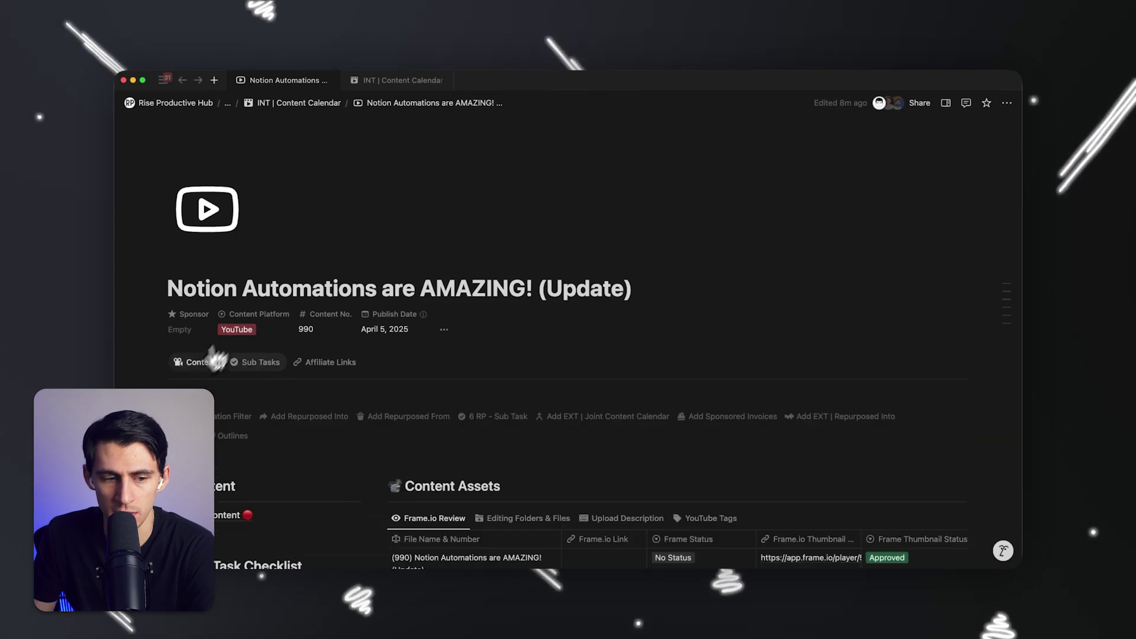
pyautogui.scroll(-5, 805, 264)
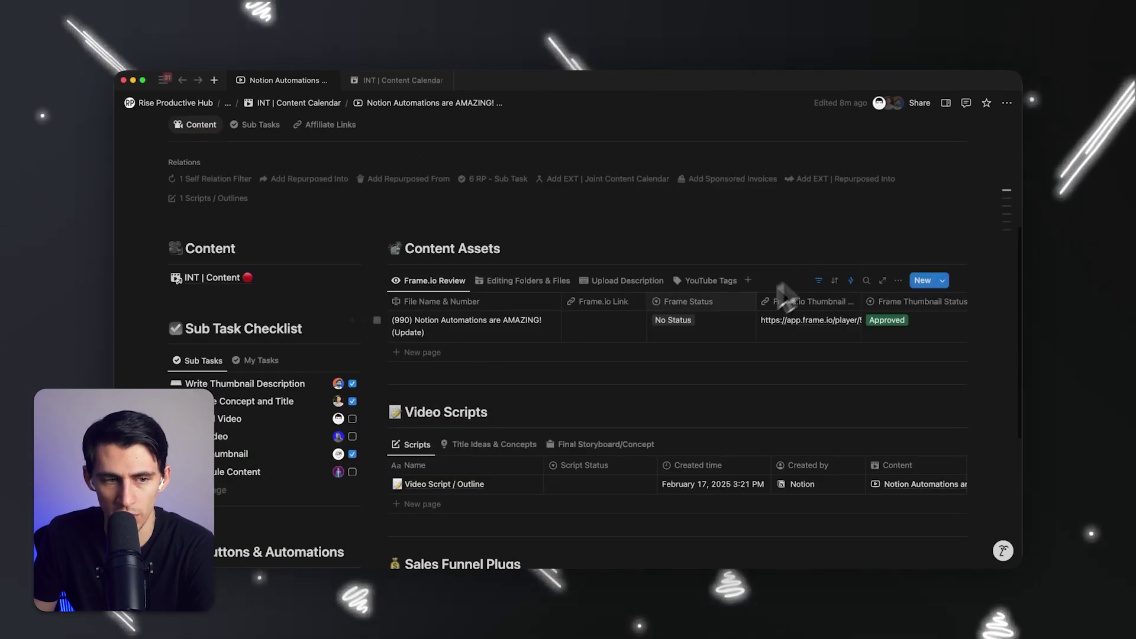
pyautogui.scroll(5, 507, 209)
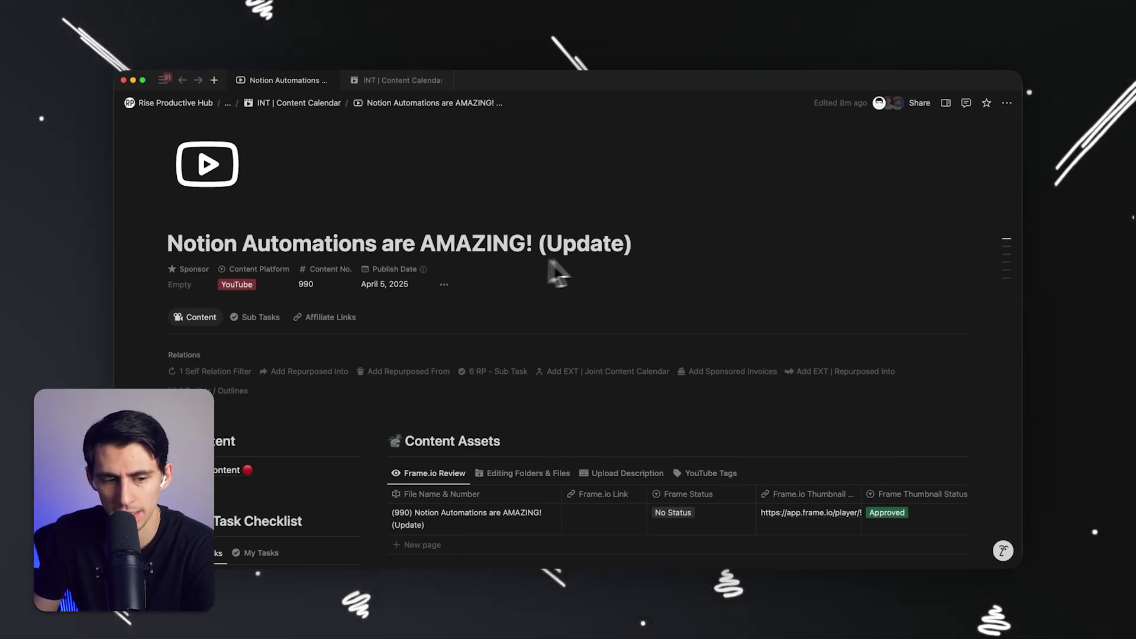
pyautogui.click(259, 317)
pyautogui.click(296, 318)
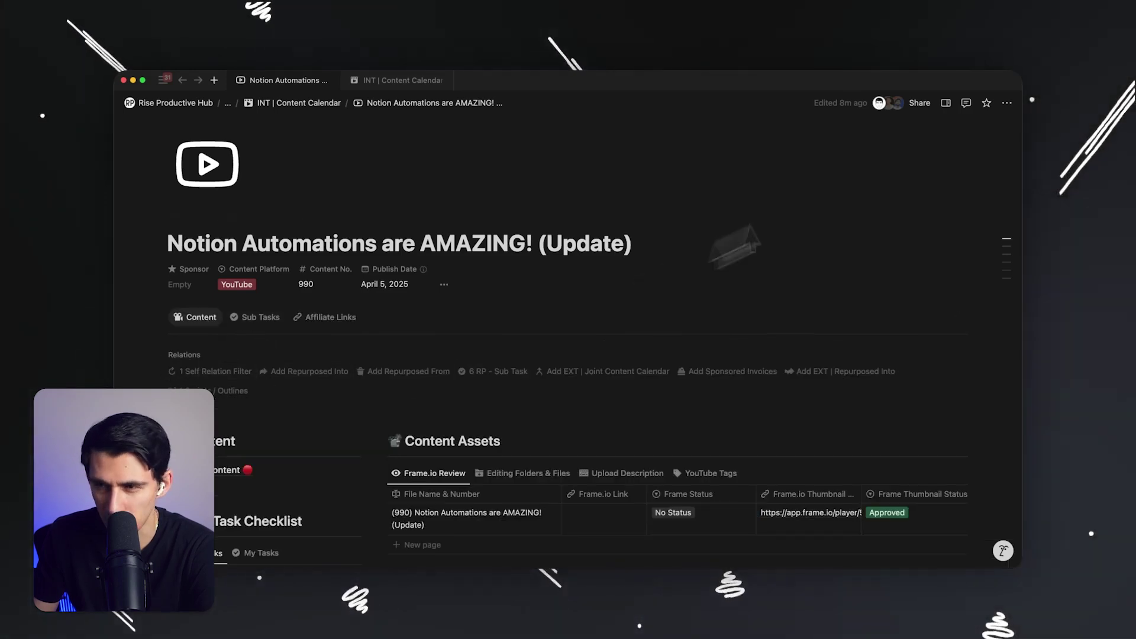
pyautogui.click(1007, 103)
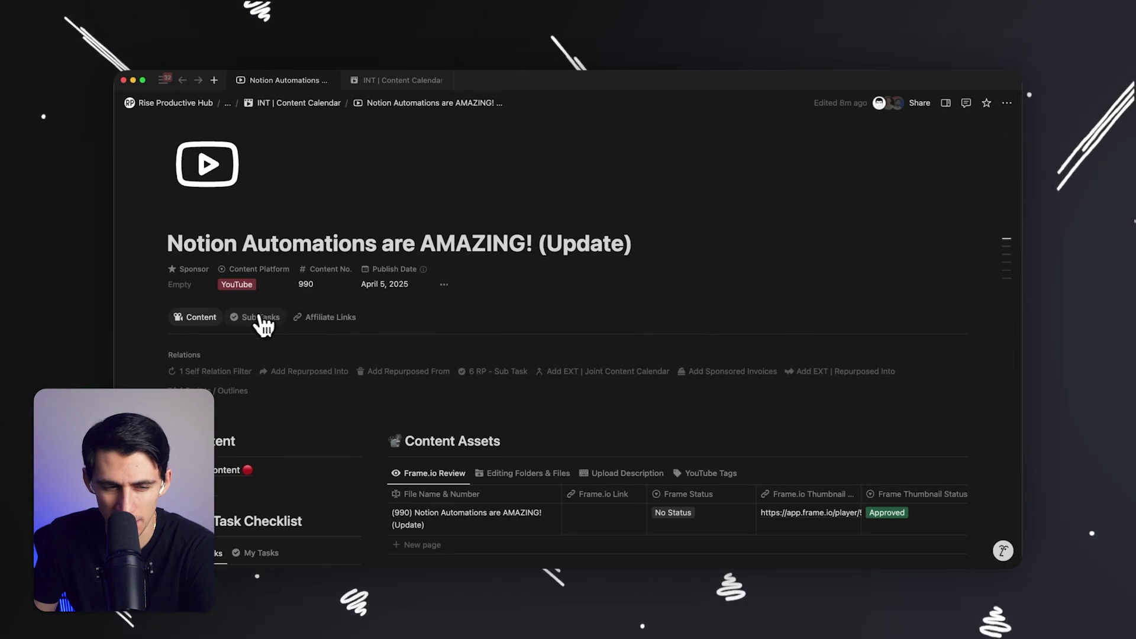
pyautogui.click(261, 318)
pyautogui.click(196, 317)
pyautogui.click(193, 318)
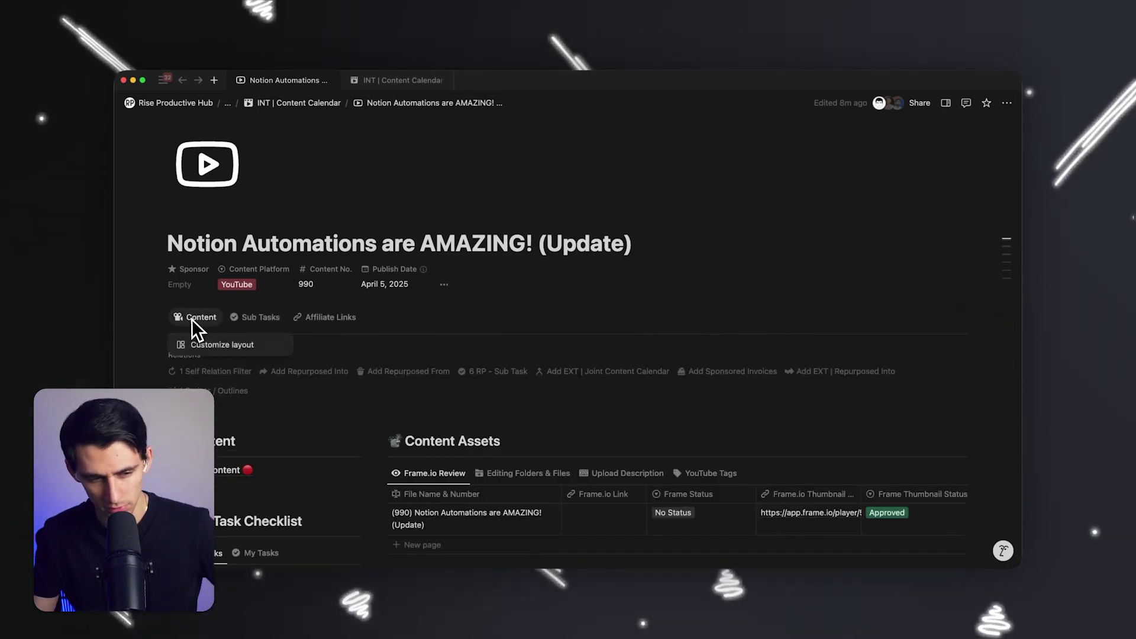
pyautogui.click(307, 372)
pyautogui.press('Escape')
pyautogui.scroll(-2, 442, 373)
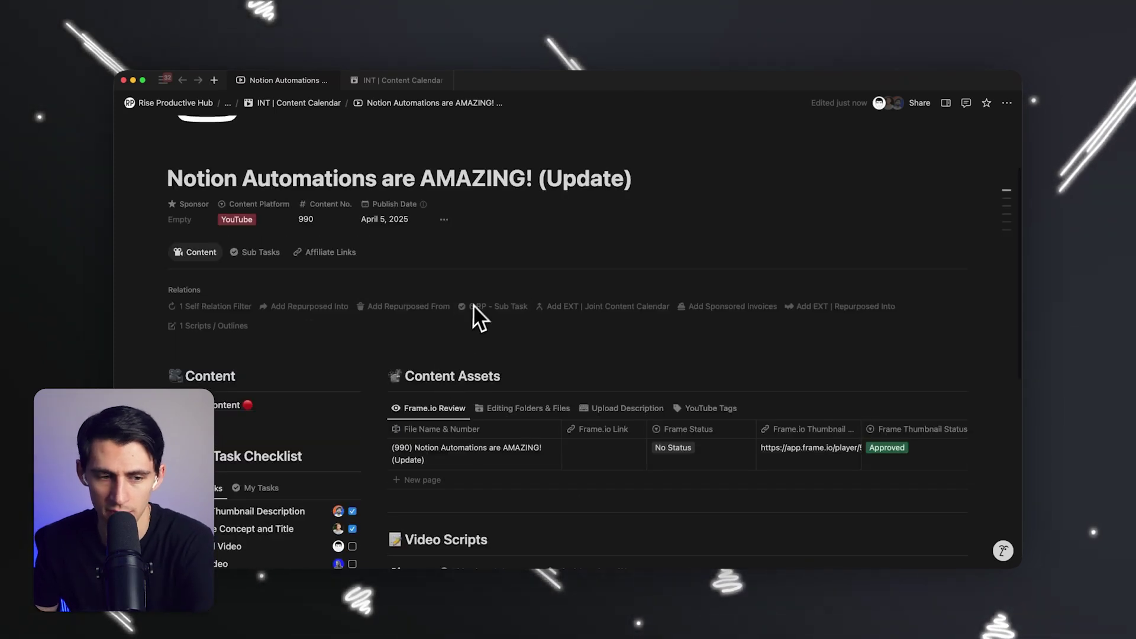
pyautogui.scroll(-1, 533, 332)
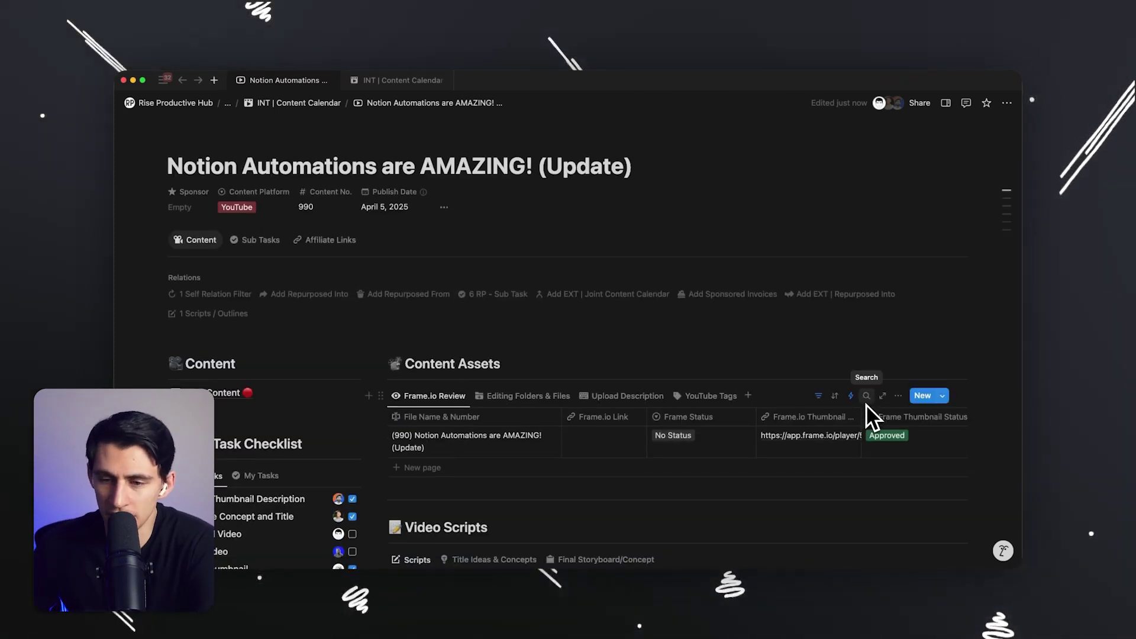
pyautogui.scroll(-3, 621, 271)
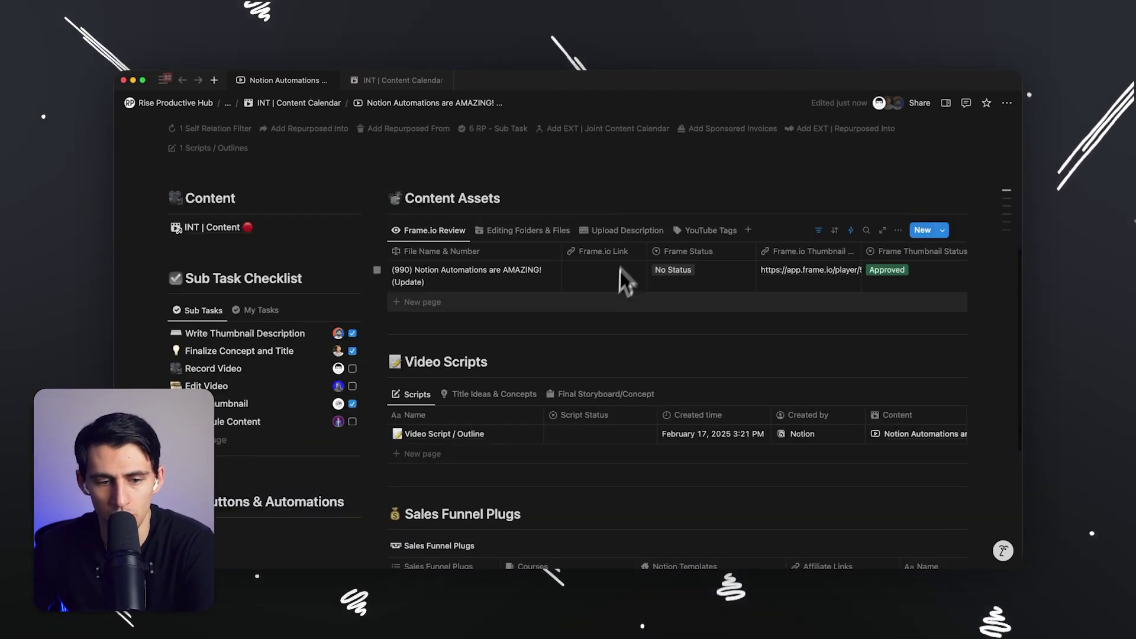
pyautogui.scroll(5, 621, 323)
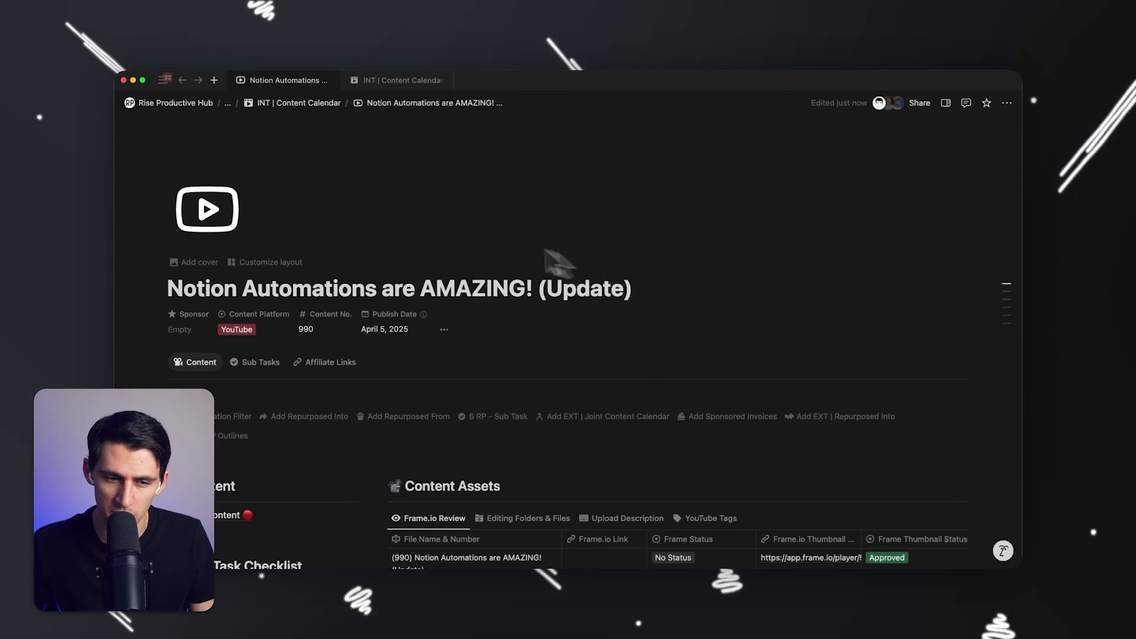
pyautogui.scroll(-2, 372, 242)
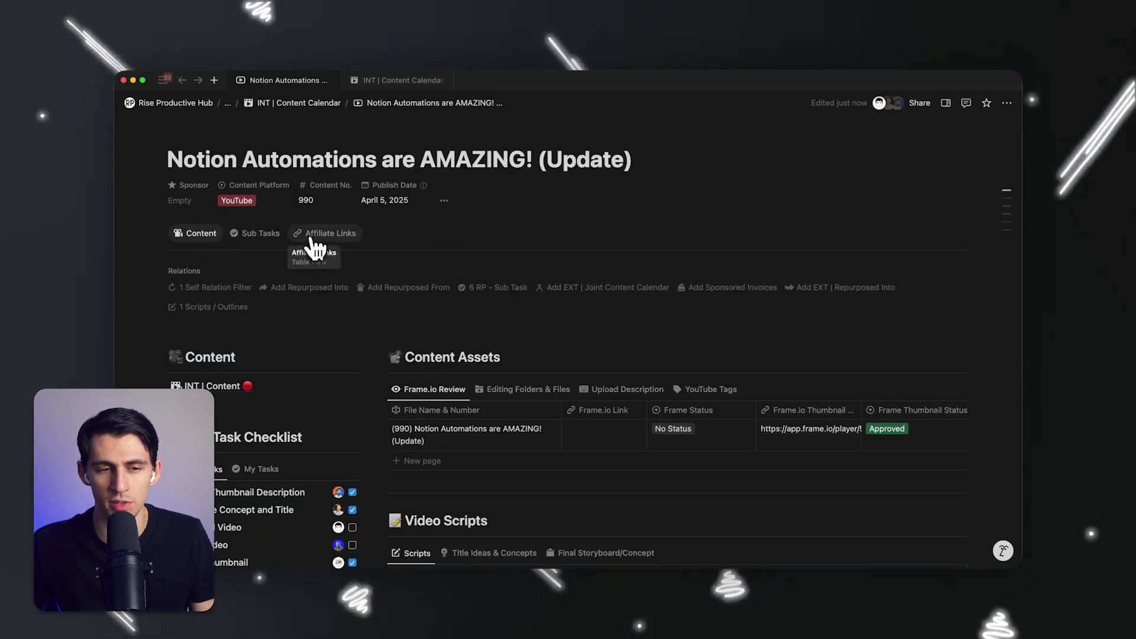
# Step: Switch to Sub Tasks and peek at the QA Manager pickers and sort property list
pyautogui.click(261, 236)
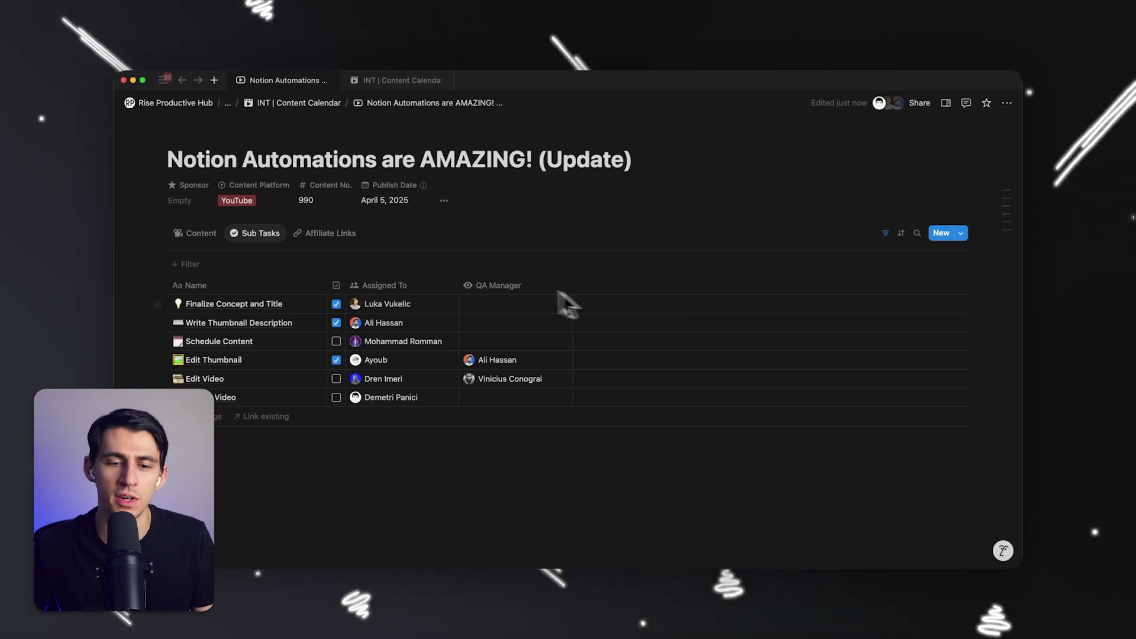
pyautogui.click(484, 361)
pyautogui.click(483, 344)
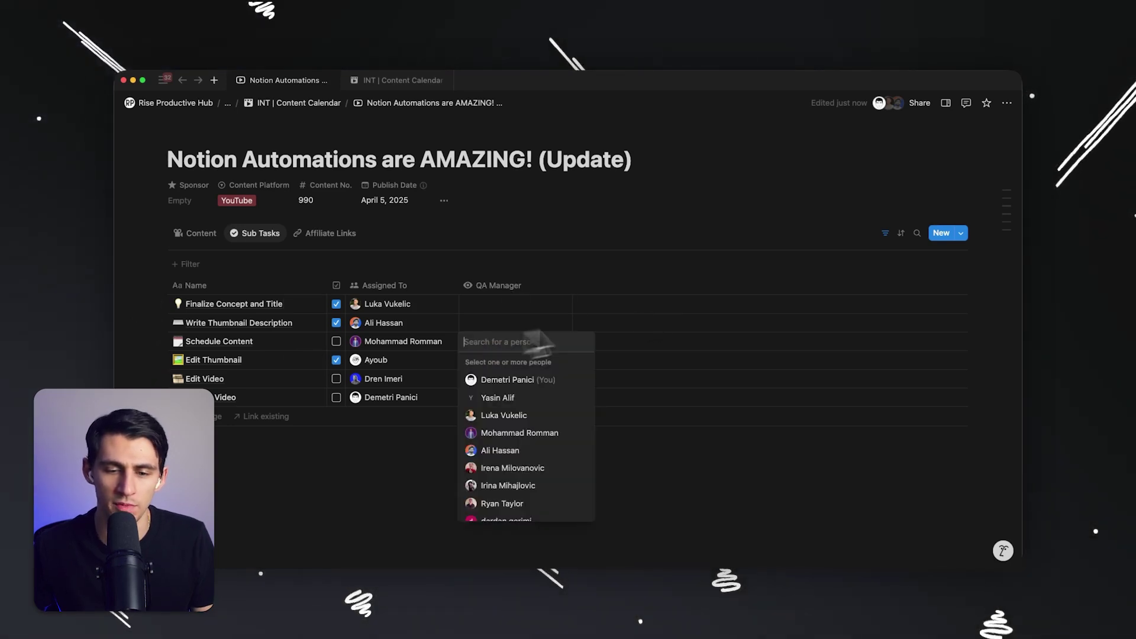
pyautogui.click(893, 228)
pyautogui.click(888, 232)
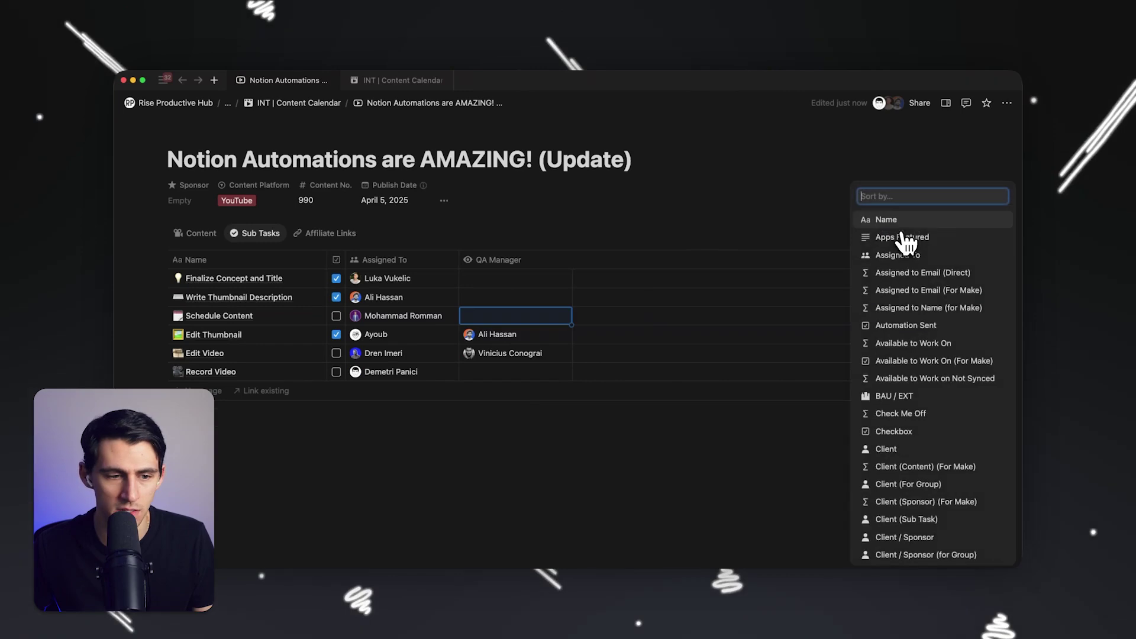
pyautogui.click(654, 208)
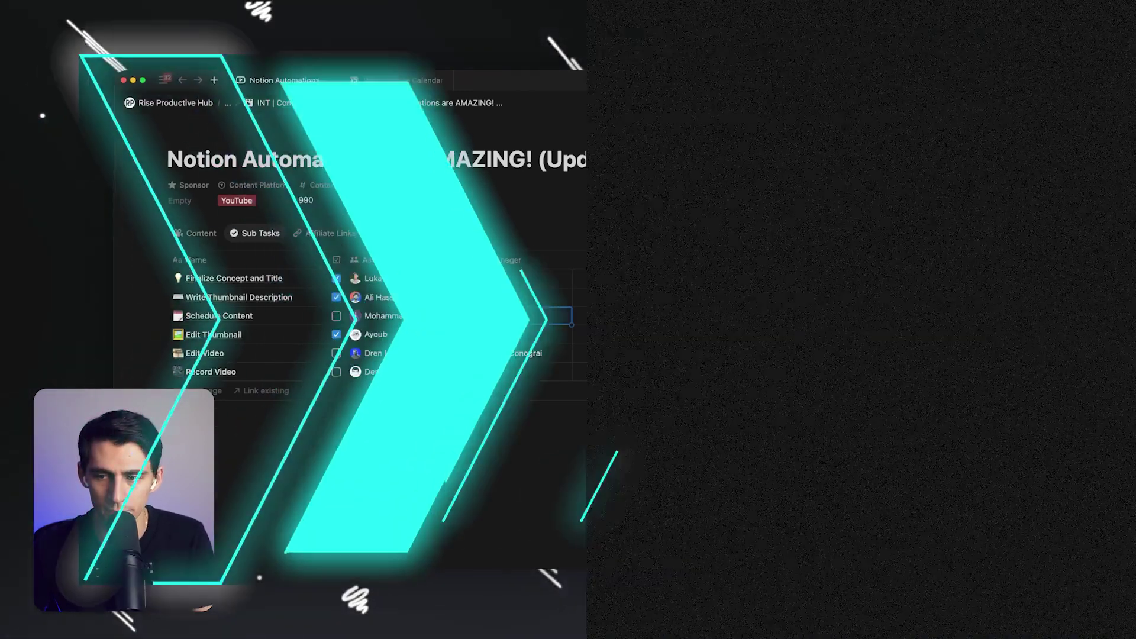